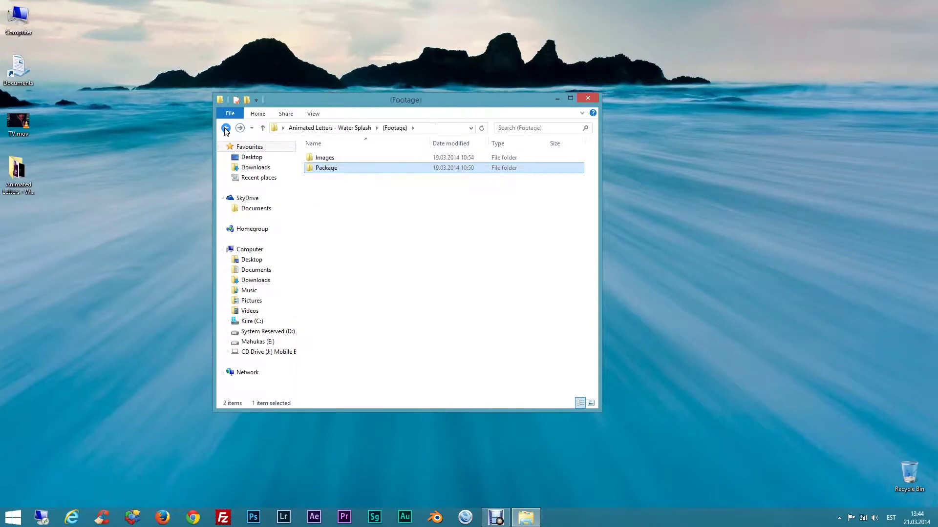
- Look through the footage and script folders and the files of the Animated Letters - Water Splash package
double_click(337, 168)
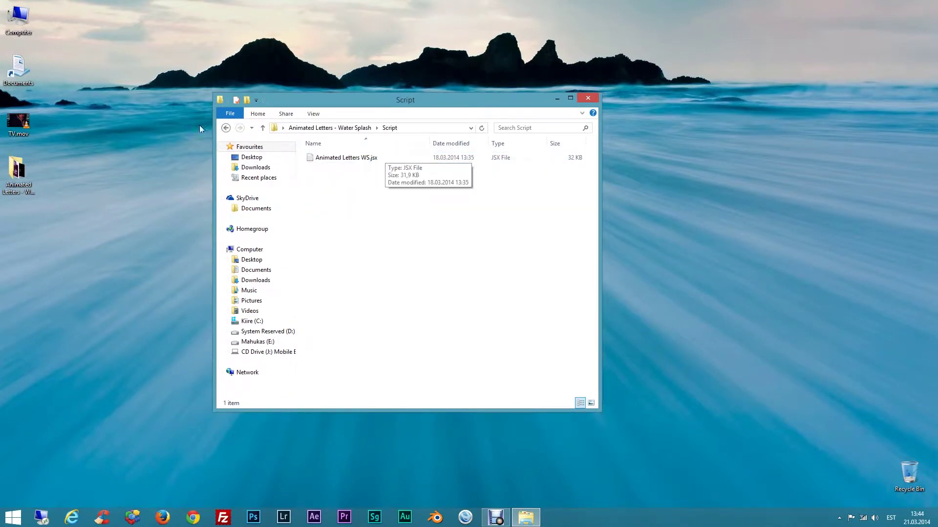
click(225, 128)
click(325, 180)
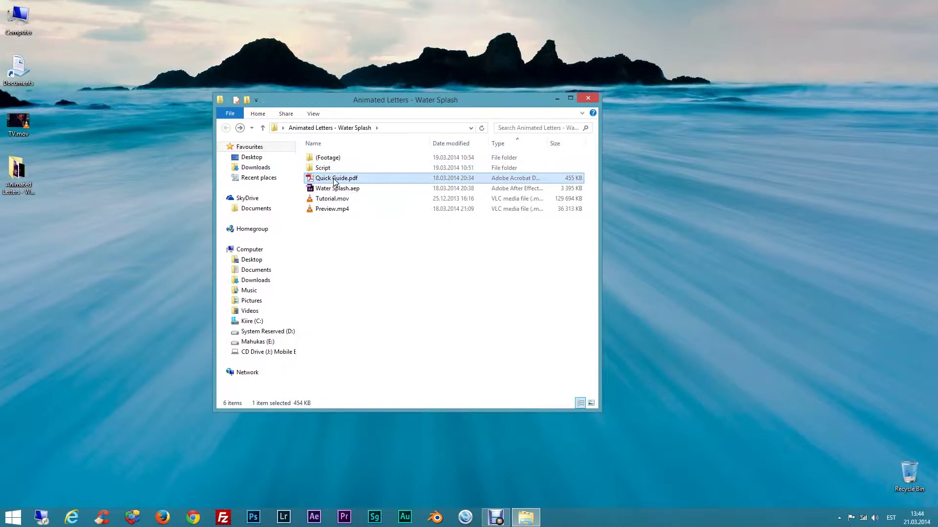
click(347, 190)
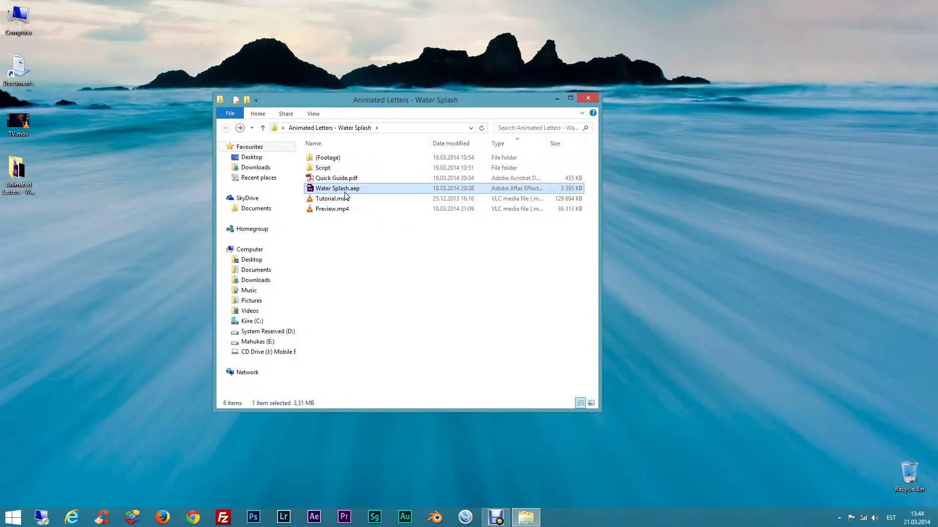
click(341, 200)
click(337, 210)
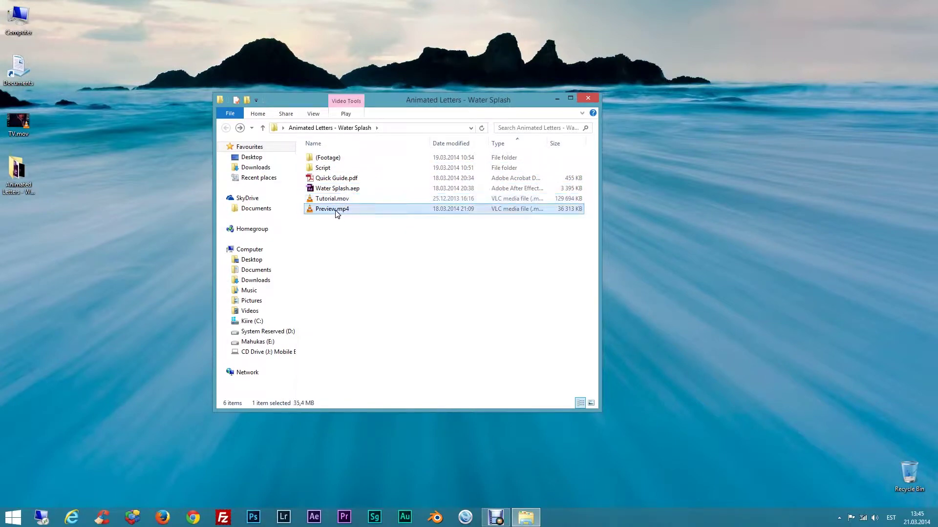
click(525, 267)
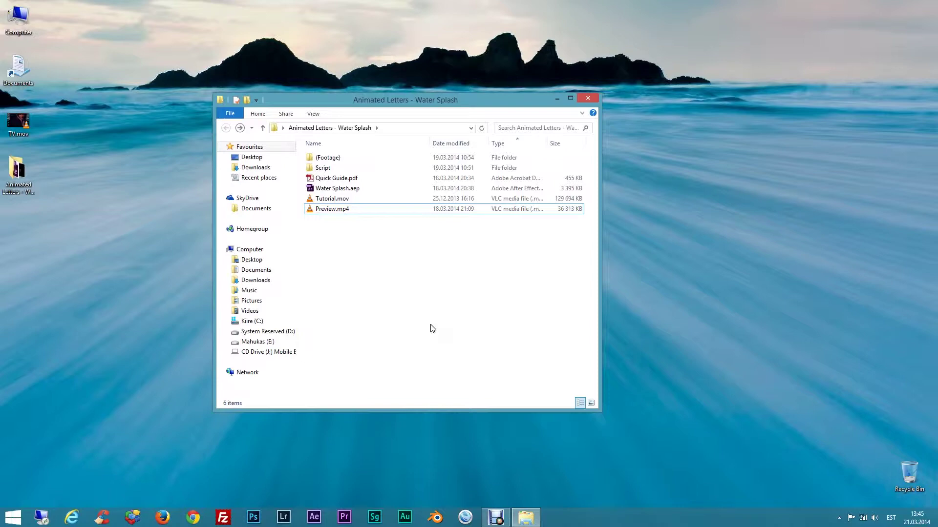
- Download oswald.zip through the font link in Quick Guide.pdf and show the archive in its download folder
double_click(342, 179)
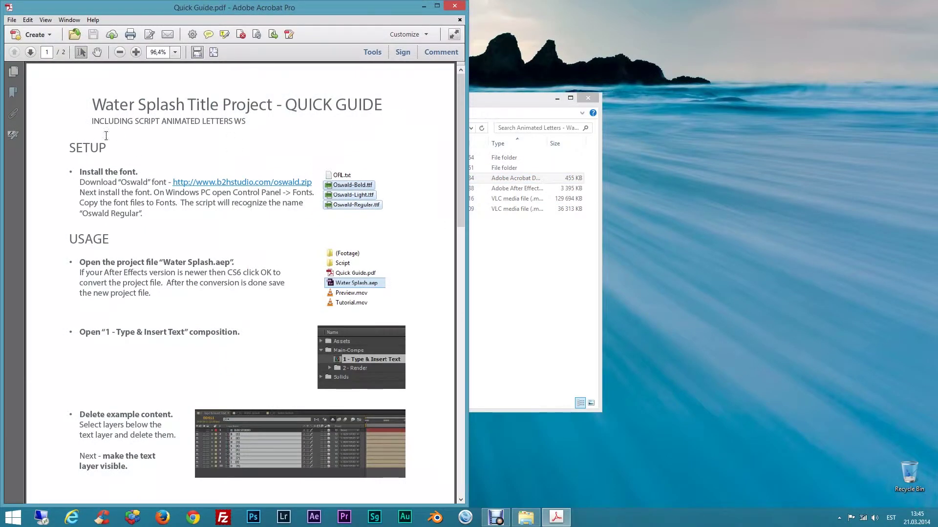
click(220, 186)
drag(400, 37, 399, 30)
right_click(127, 501)
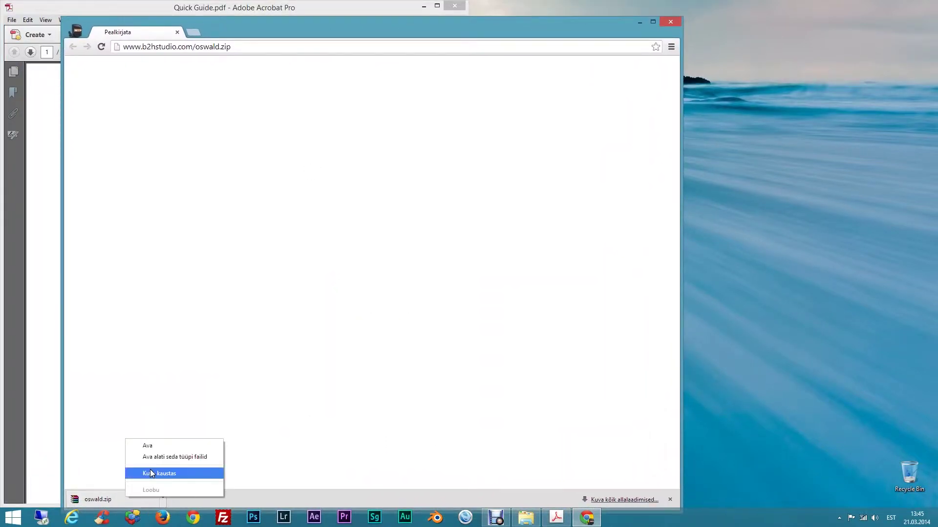
click(151, 471)
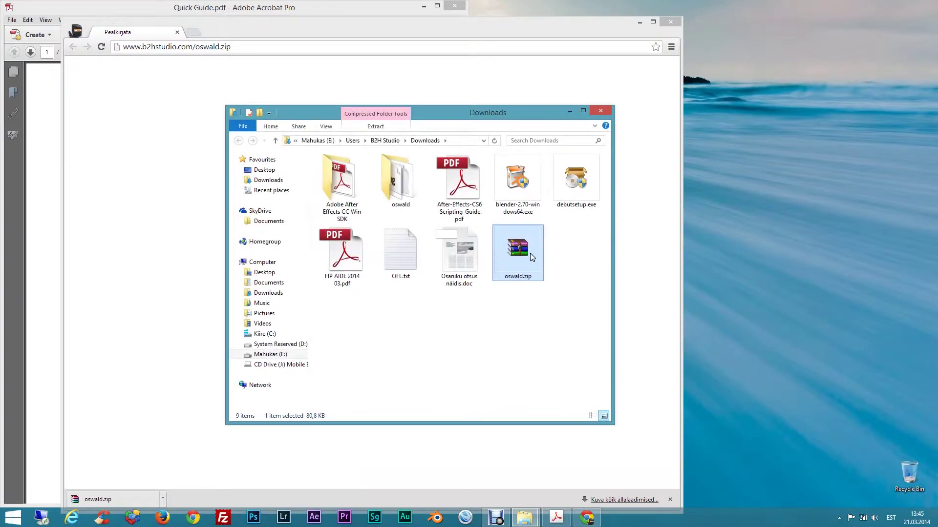
- Copy oswald.zip from the download folder to the desktop and place it below the Animated Letters folder
right_click(532, 257)
click(570, 342)
key(super+d)
right_click(63, 223)
click(95, 267)
drag(55, 187, 24, 233)
- Extract oswald.zip into its own oswald folder on the desktop and open that folder
right_click(21, 220)
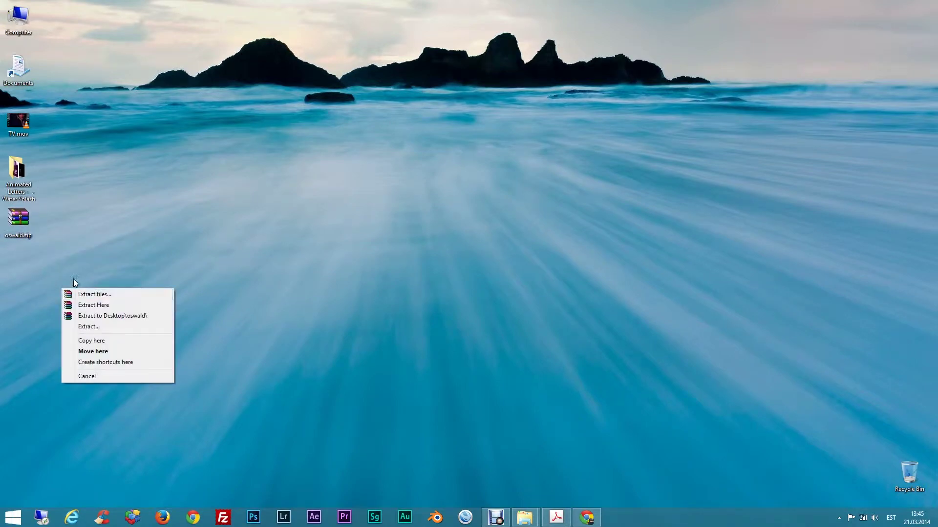
click(95, 315)
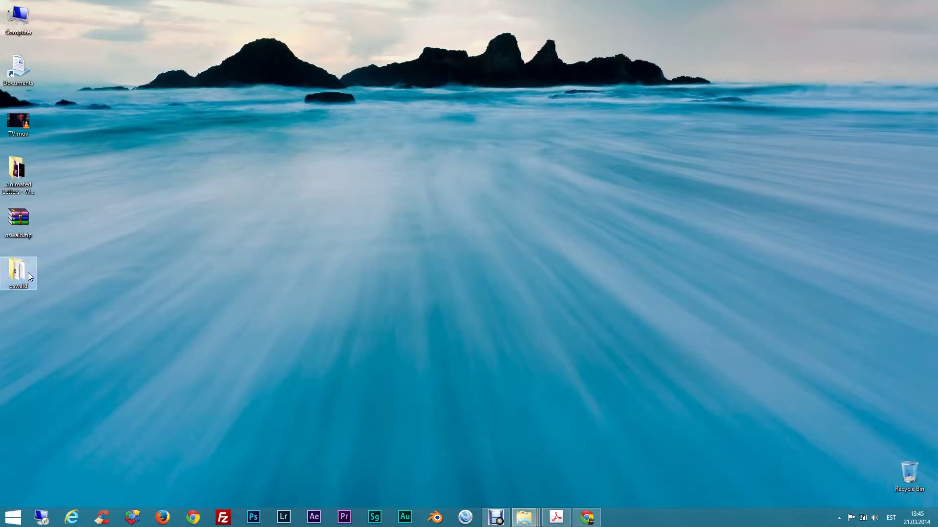
double_click(18, 271)
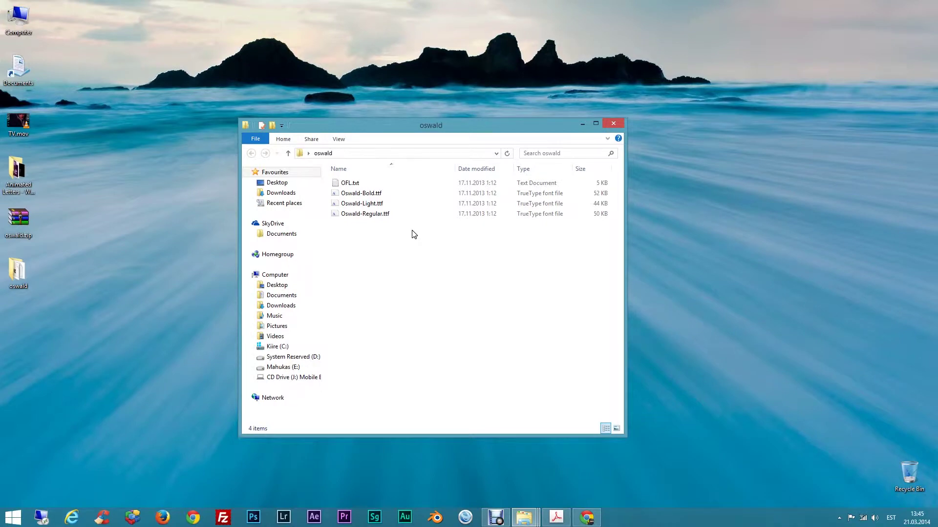
- Install the Oswald fonts by copying the extracted font files into the Fonts folder of Control Panel
click(12, 518)
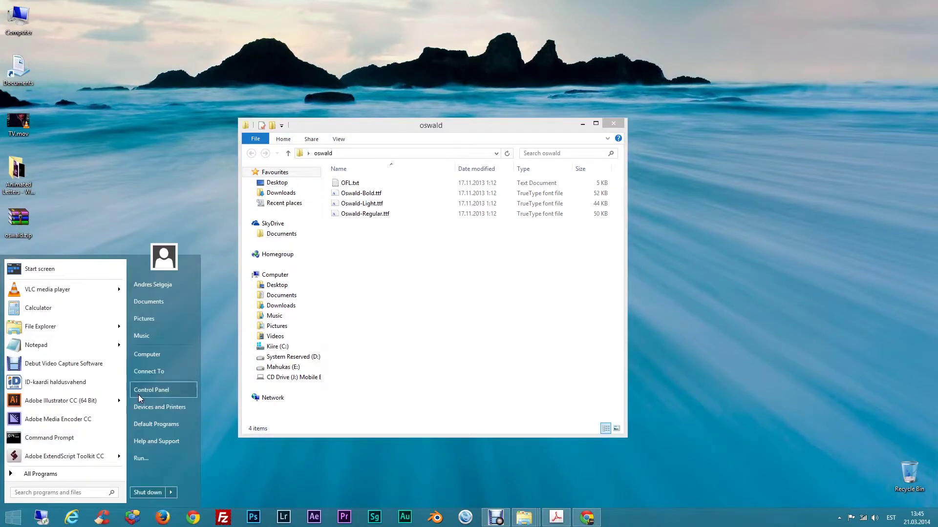
click(158, 391)
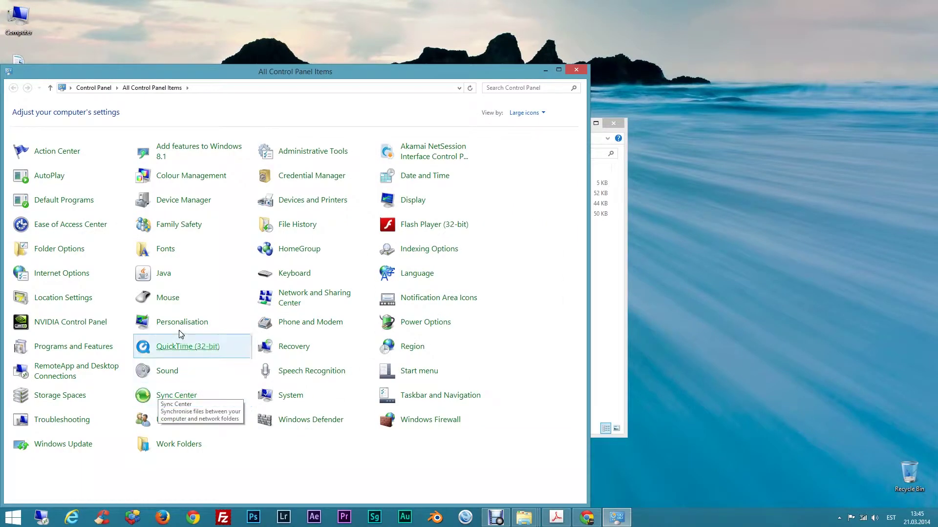
click(159, 255)
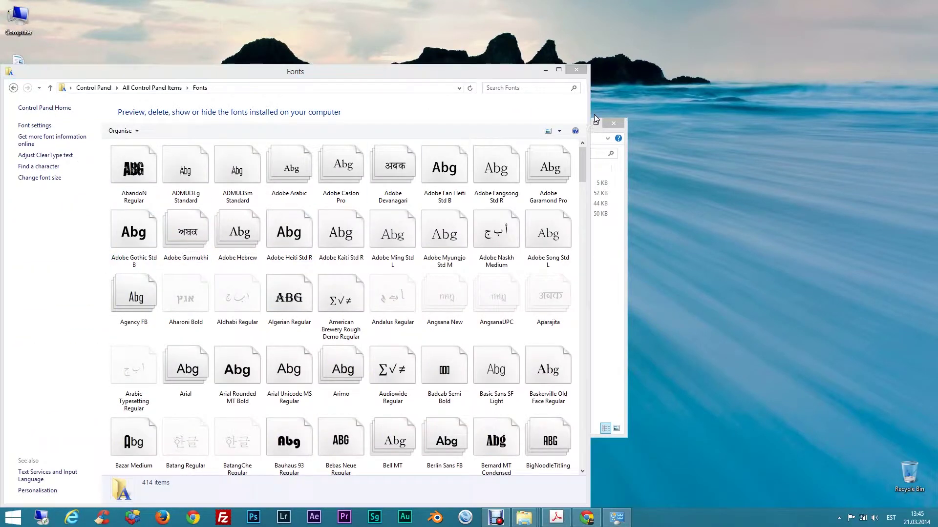
click(597, 142)
drag(555, 134, 732, 163)
drag(570, 287, 316, 285)
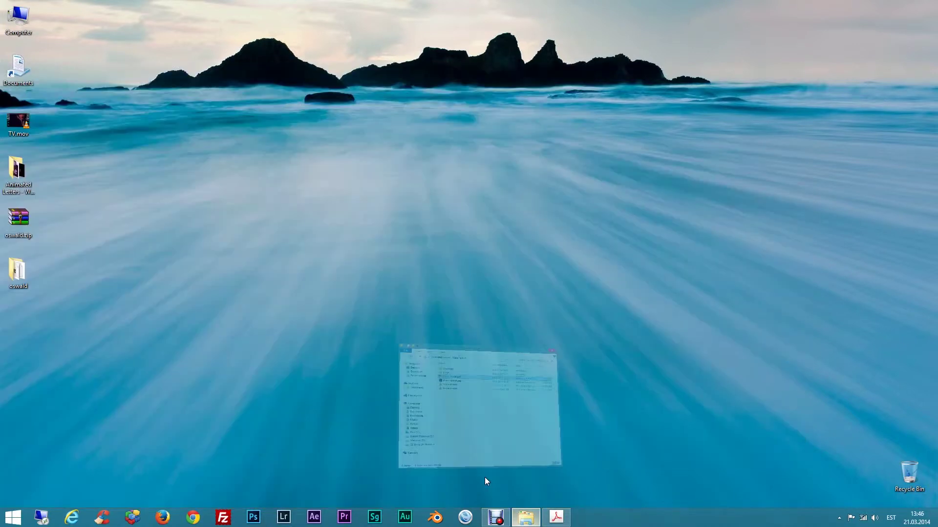
- Close the PDF guide, then open Water Splash.aep in After Effects and accept converting the project
right_click(556, 517)
click(550, 494)
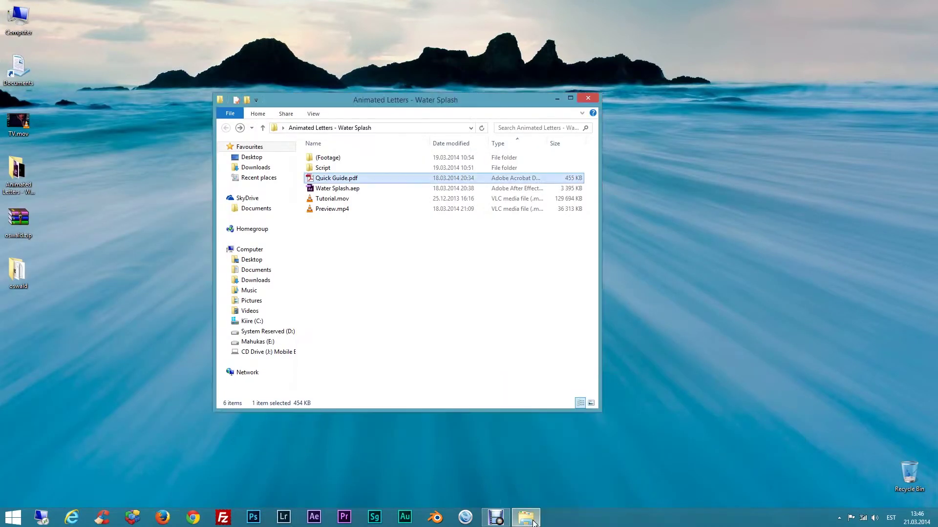
click(325, 220)
double_click(349, 193)
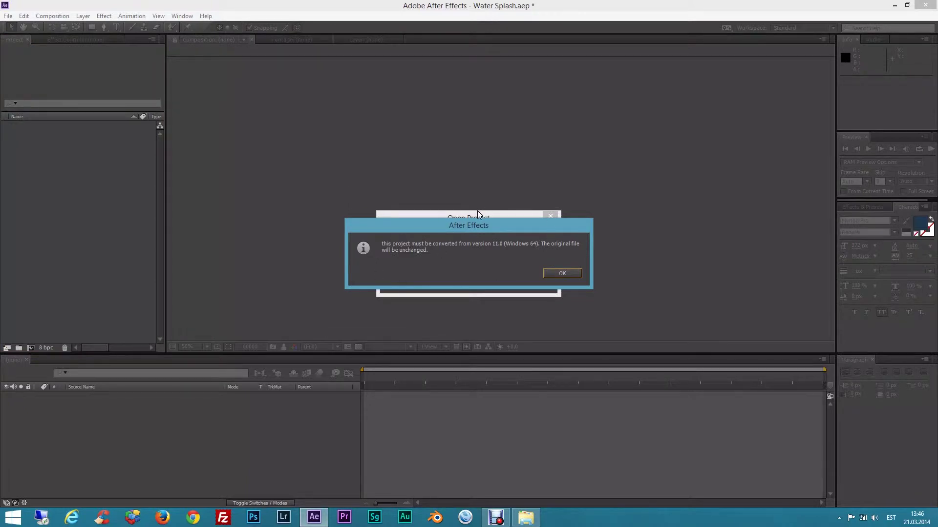
click(563, 274)
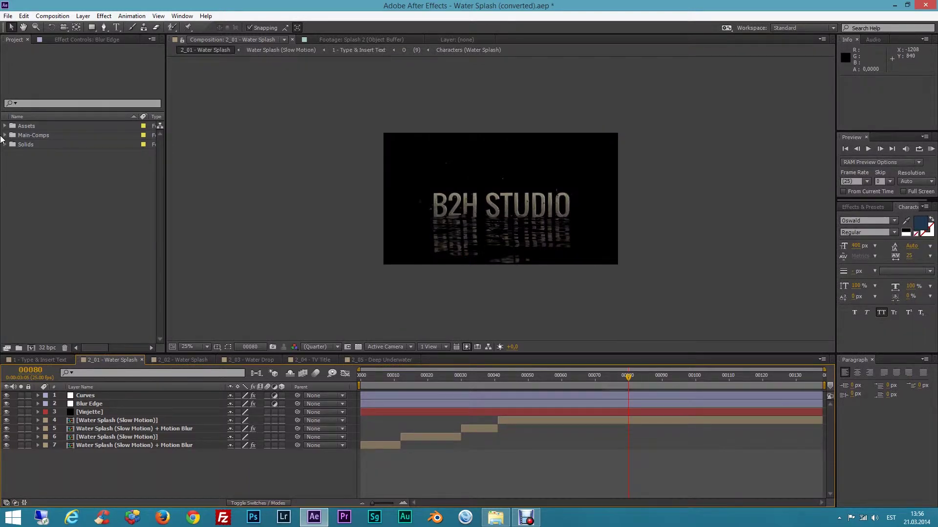
- Open the "1 - Type & Insert Text" composition from Main-Comps and move the current time to frame 452
click(5, 136)
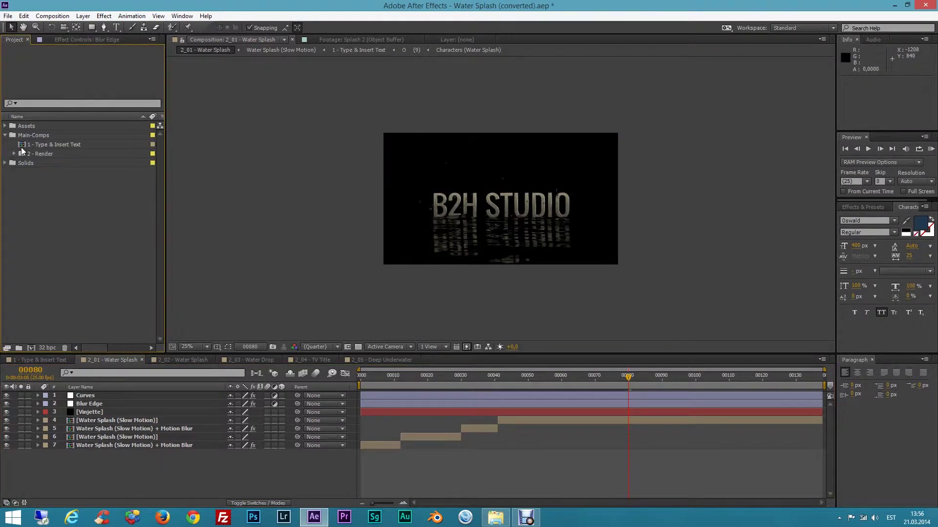
double_click(60, 145)
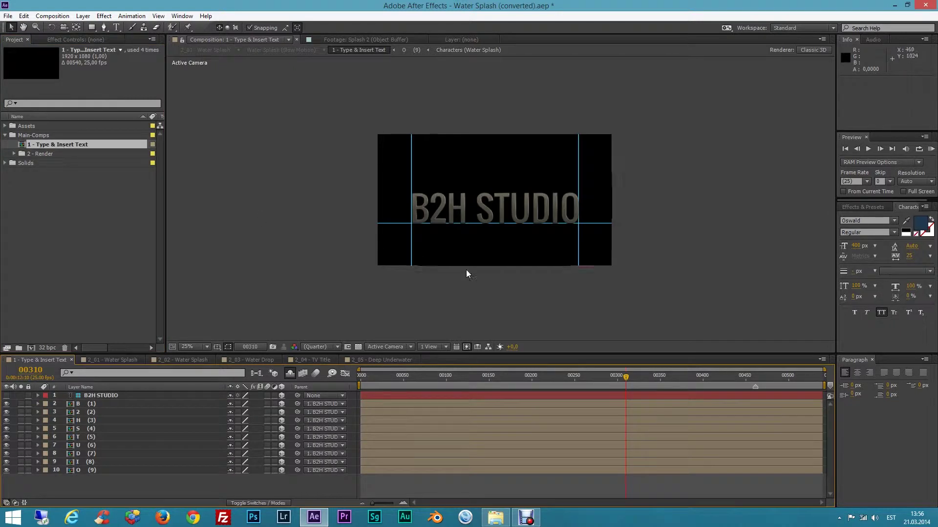
drag(626, 381, 747, 385)
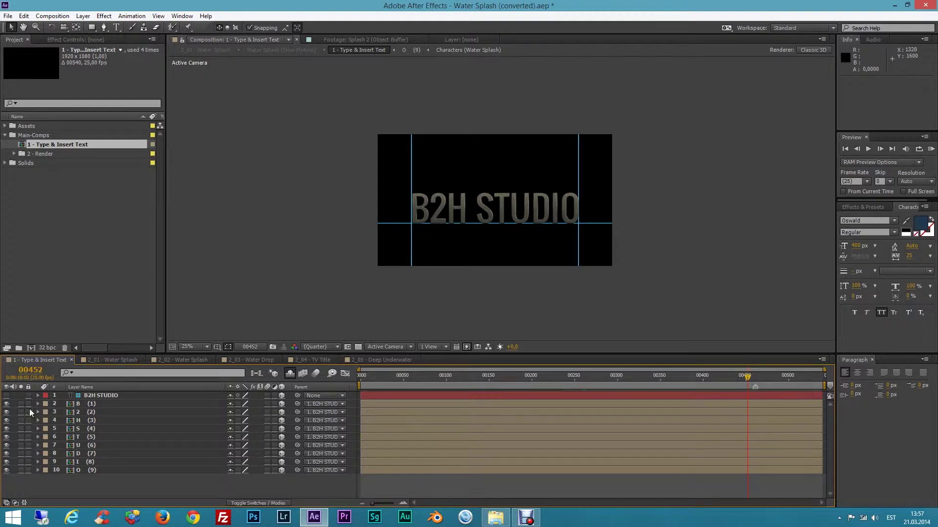
- Delete the example letter layers below the B2H STUDIO text layer and make that text layer visible
drag(124, 496, 81, 406)
key(Delete)
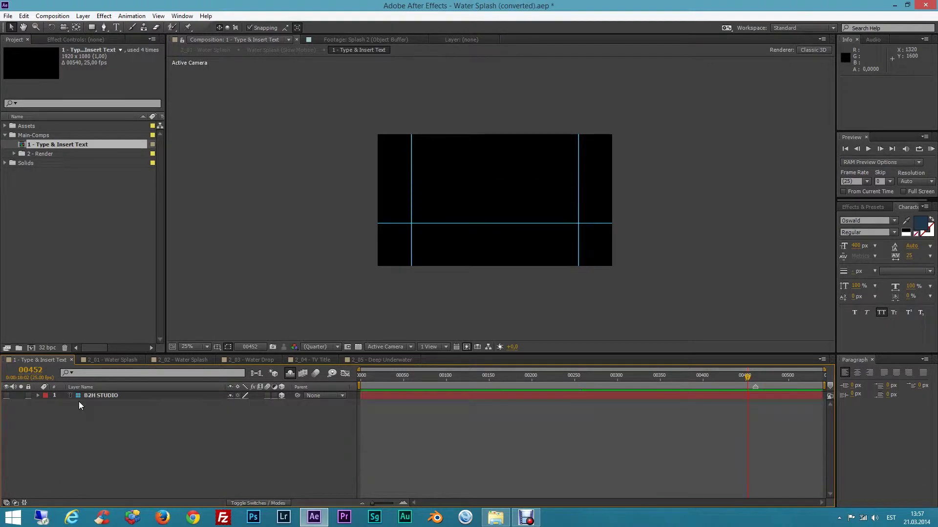
click(7, 396)
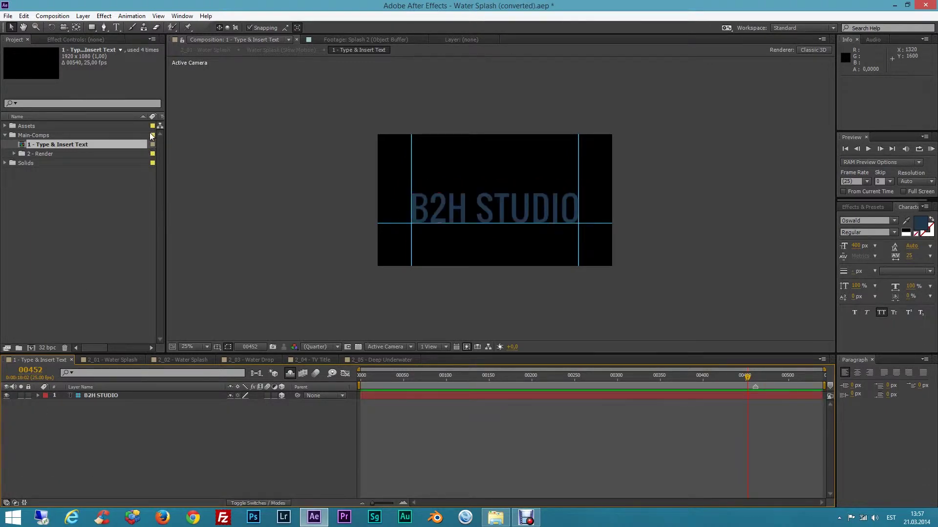
- Replace the text of the B2H STUDIO layer with 7UP
click(115, 28)
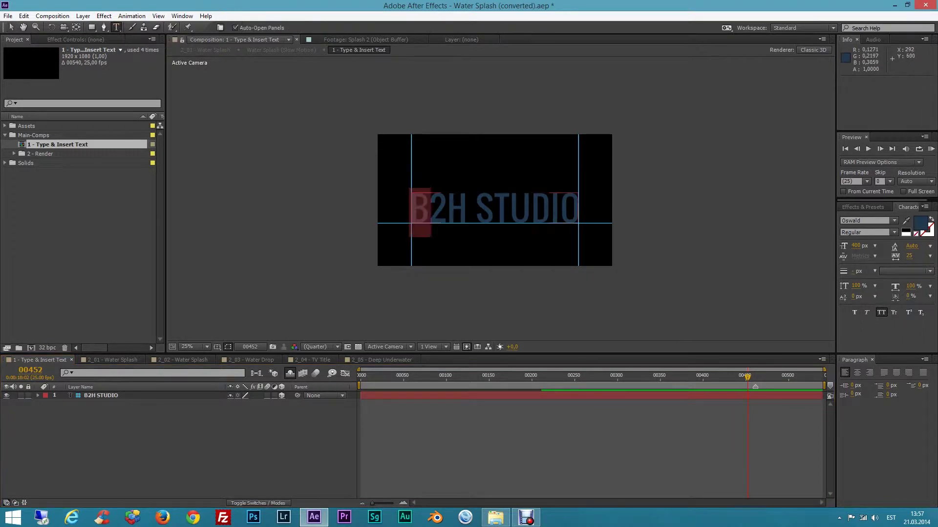
drag(413, 208, 581, 193)
key(BackSpace)
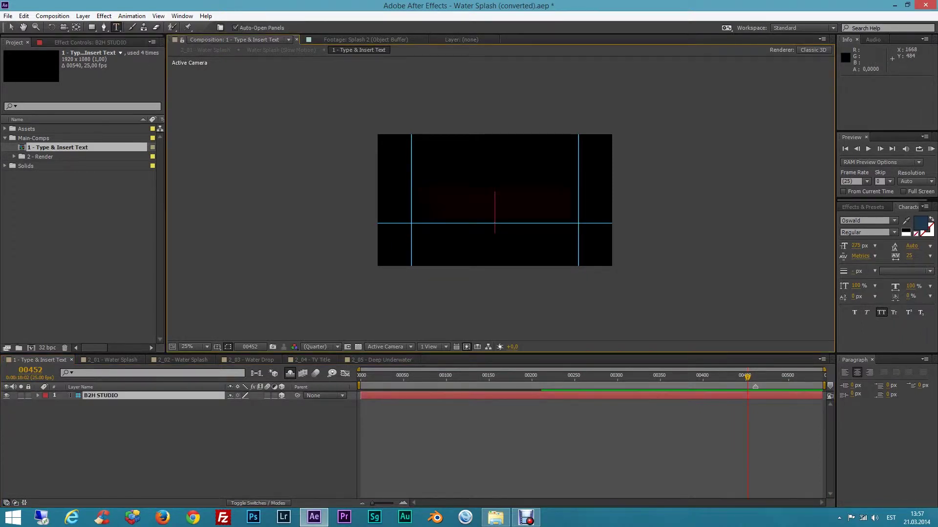
text(7UP)
click(13, 29)
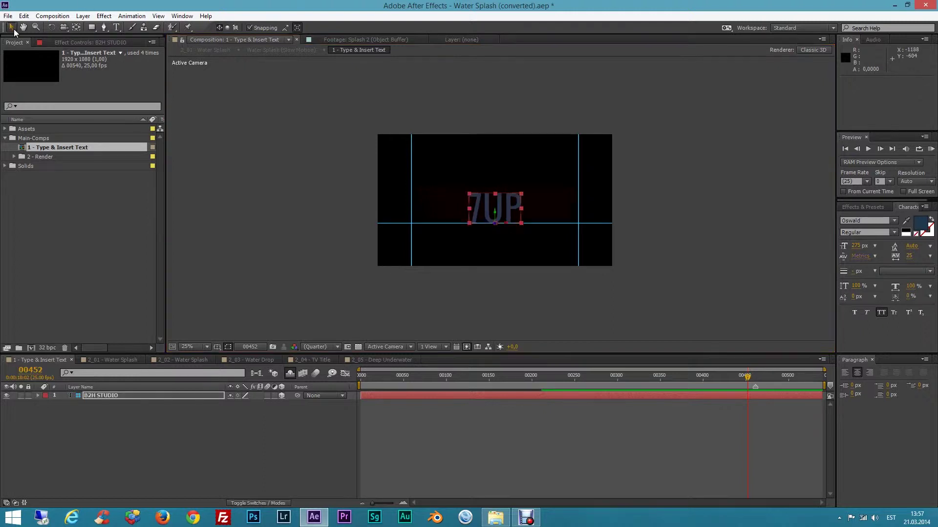
- Enlarge the 7UP text by setting its font size to 400 px, and deselect the layer
mouse_move(856, 246)
mouse_down()
mouse_move(874, 246)
mouse_move(881, 260)
mouse_move(865, 245)
mouse_up()
click(861, 245)
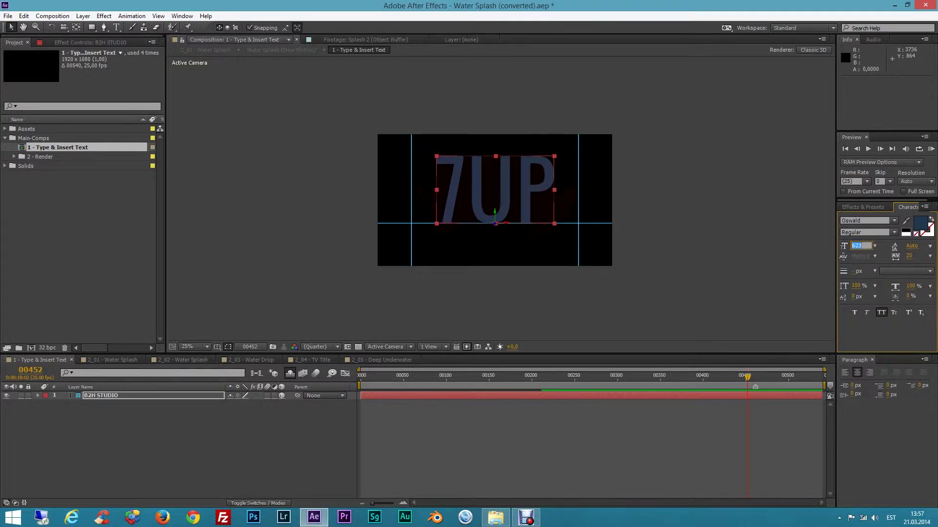
text(400)
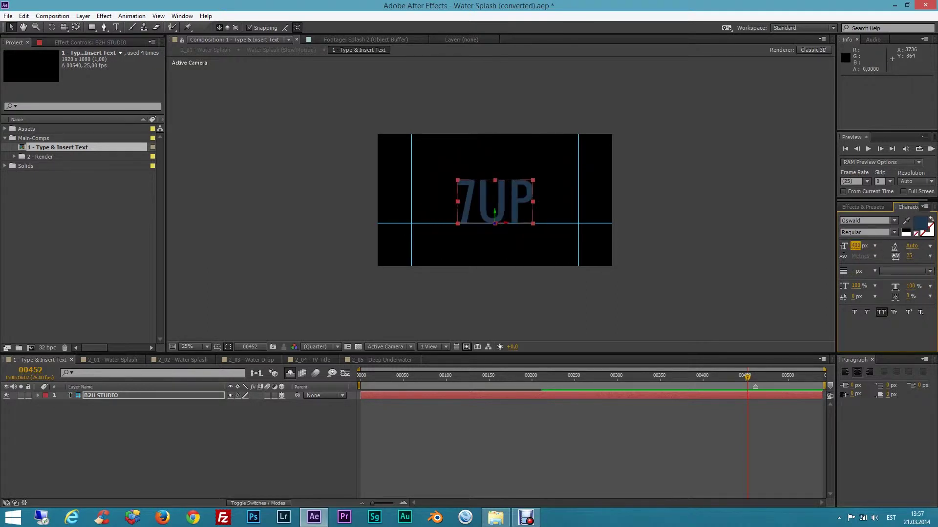
click(719, 271)
- Replace the 7UP text with SPRITE and widen its letter tracking to 74
click(116, 27)
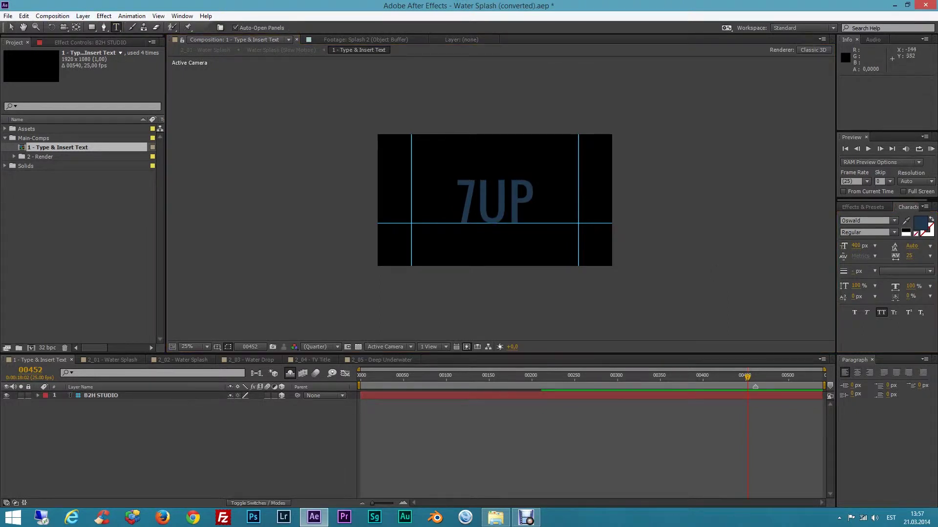
drag(453, 198, 557, 197)
text(SPRITE)
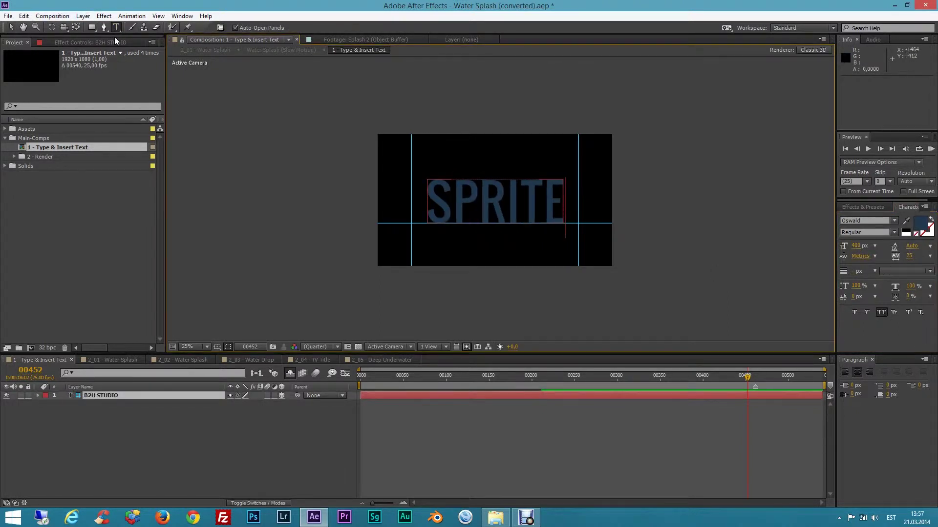
click(11, 27)
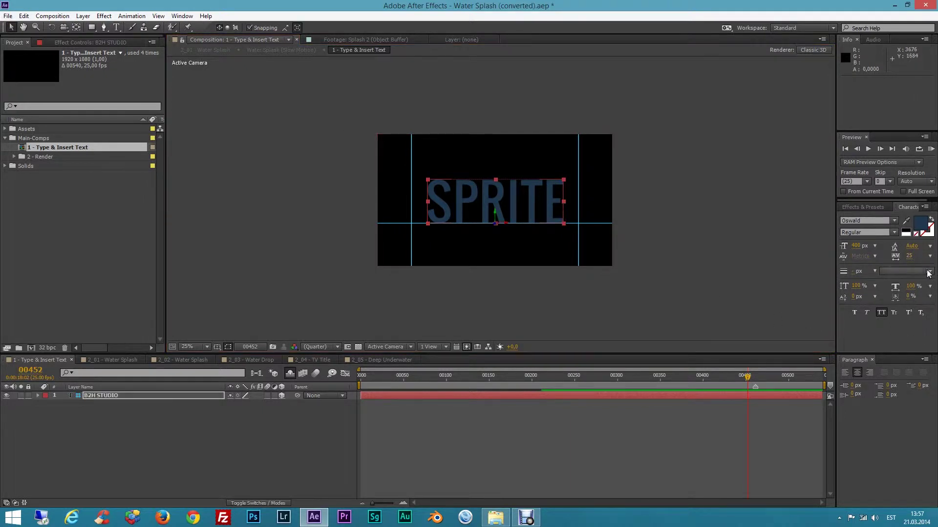
mouse_move(909, 256)
mouse_down()
mouse_move(926, 263)
mouse_move(909, 264)
mouse_move(917, 264)
mouse_up()
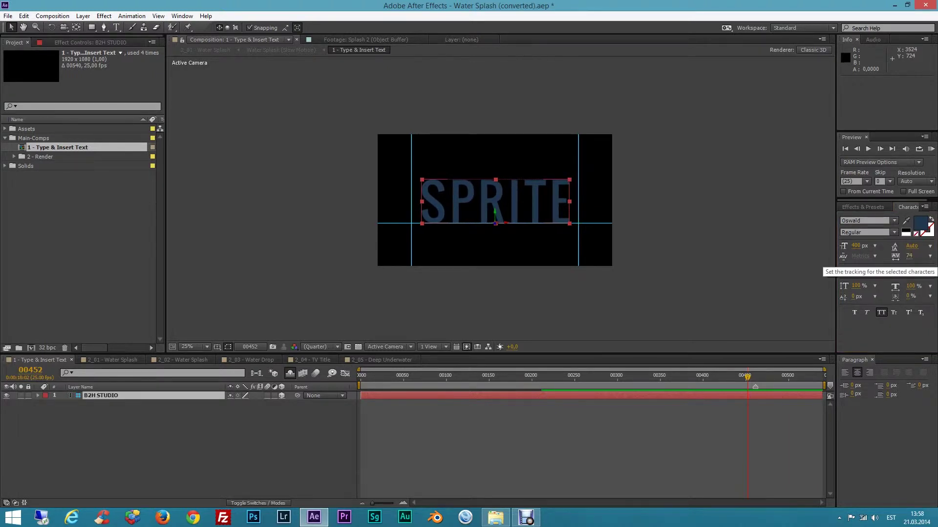
- Replace the SPRITE text in the composition with REFRESH
click(116, 27)
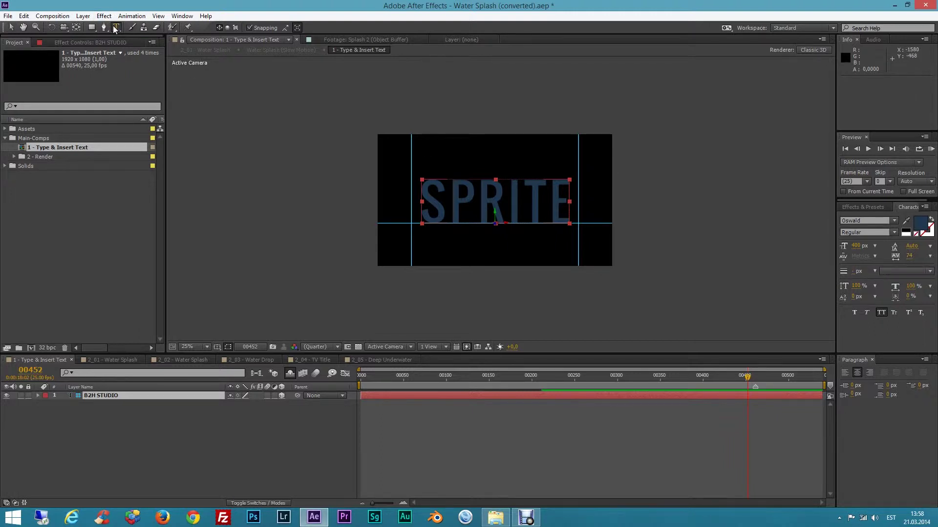
click(423, 201)
drag(424, 200, 573, 198)
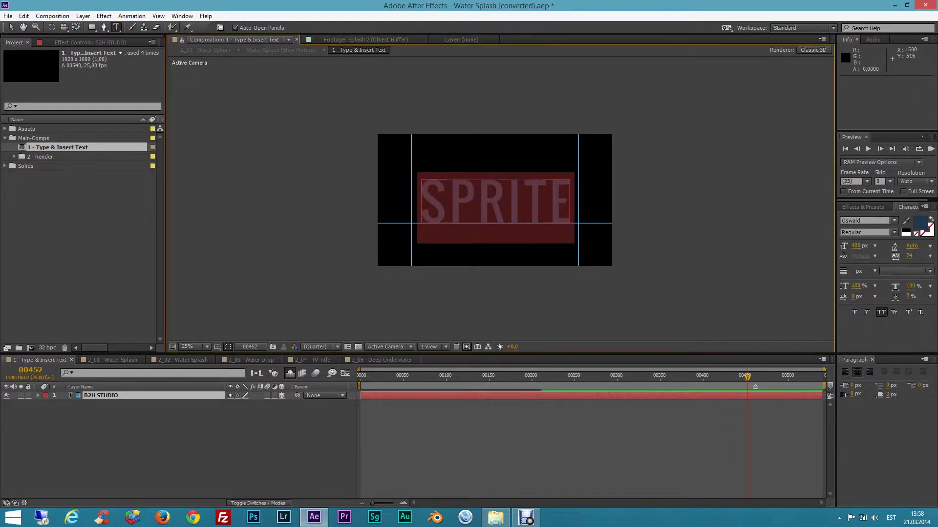
key(BackSpace)
text(REF)
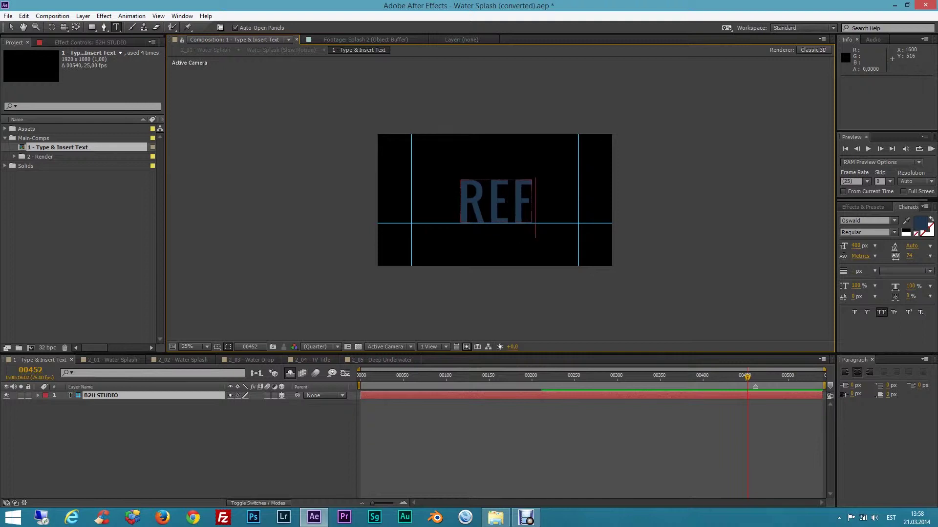
text(RESH)
click(12, 28)
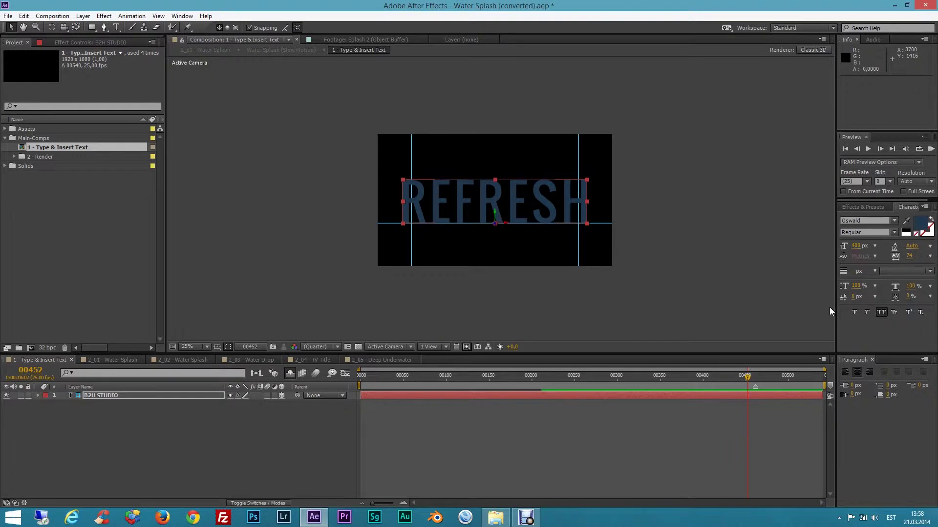
- Fit the REFRESH text between the guides with a font size of 370 px and tracking of 25, and deselect the layer
drag(856, 246, 836, 245)
click(909, 256)
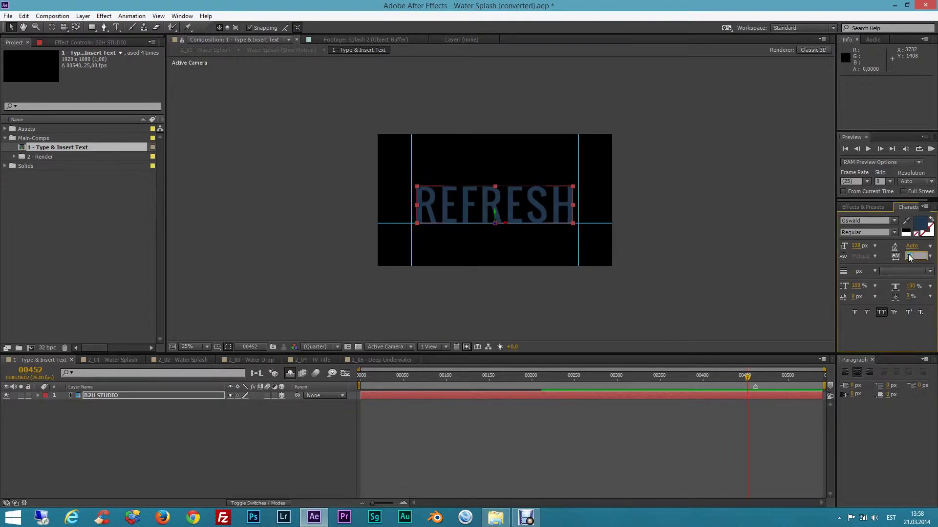
text(0)
key(Return)
drag(853, 246, 858, 245)
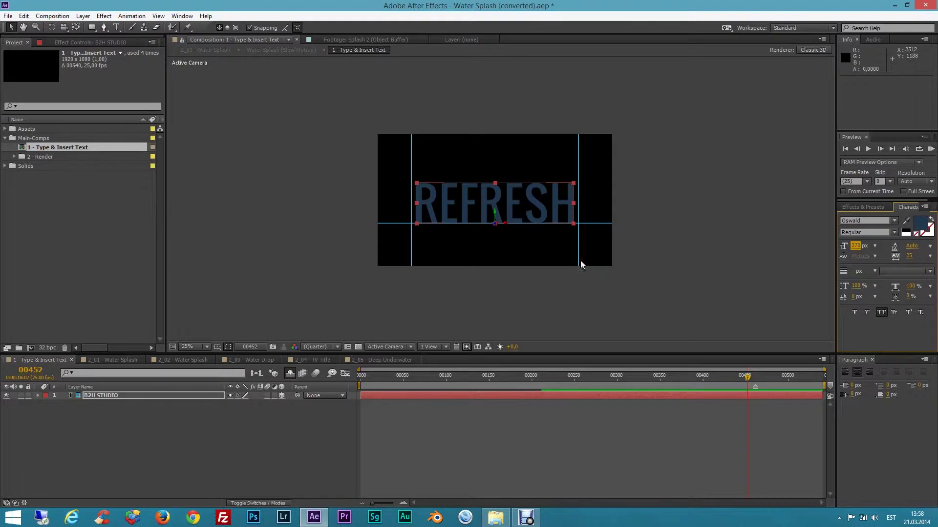
click(182, 16)
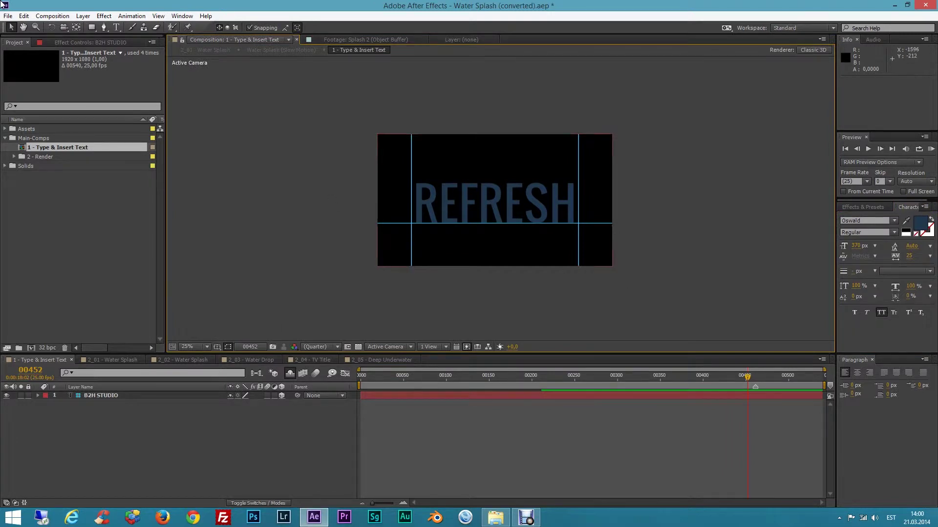
- Run the script file Animated Letters WS.jsx from the template's Script folder
click(8, 16)
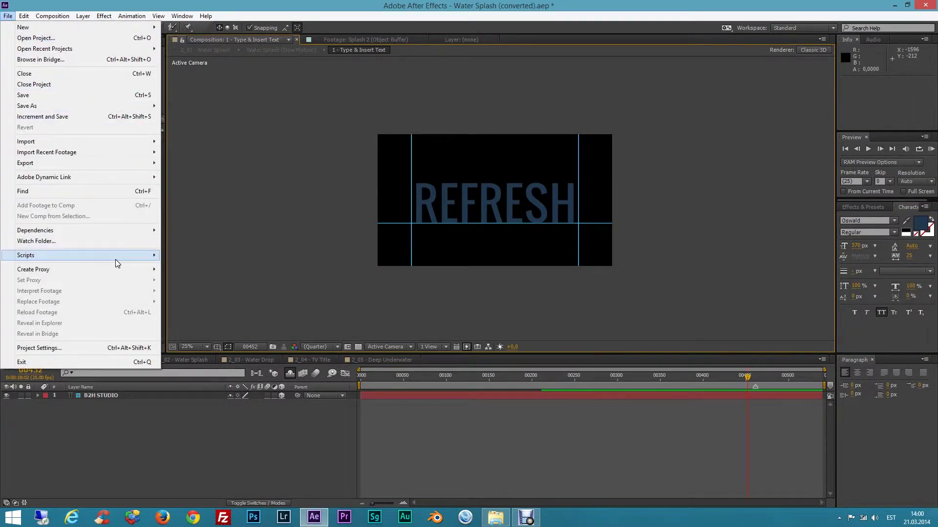
mouse_move(116, 259)
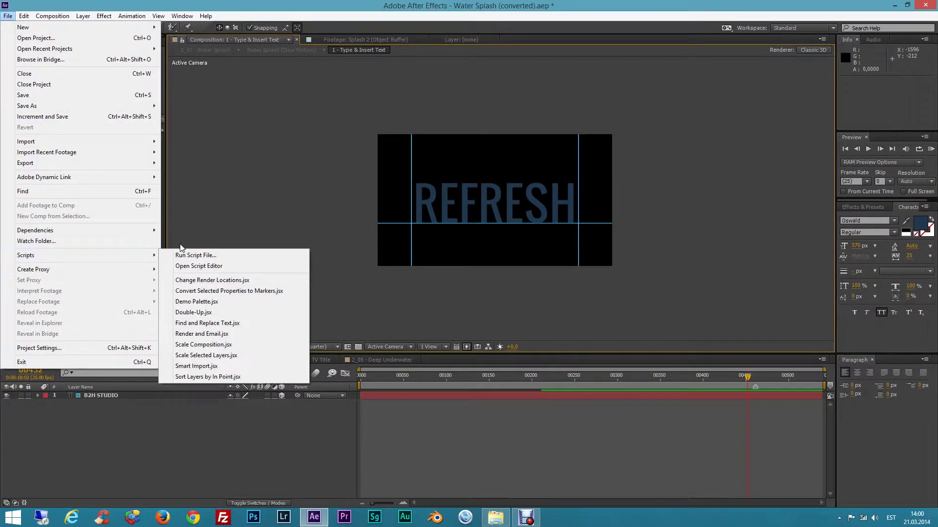
click(212, 256)
click(358, 319)
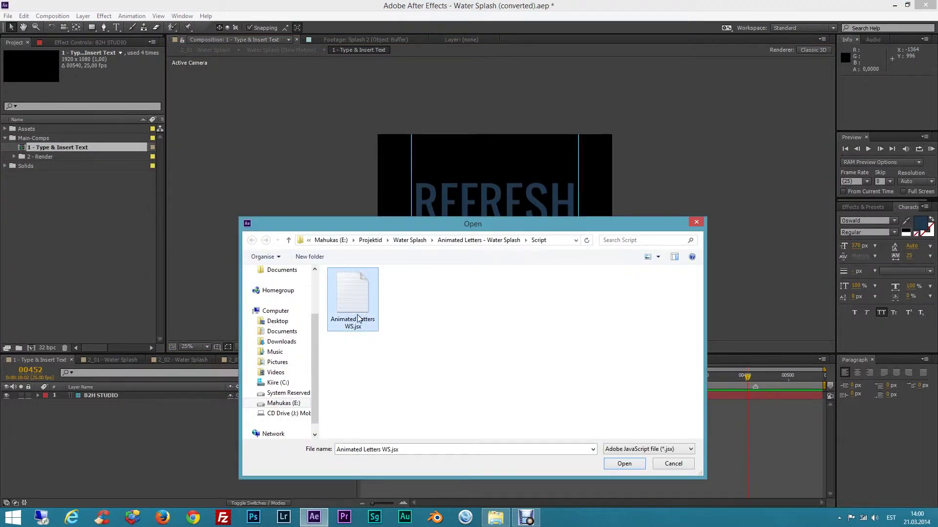
click(621, 468)
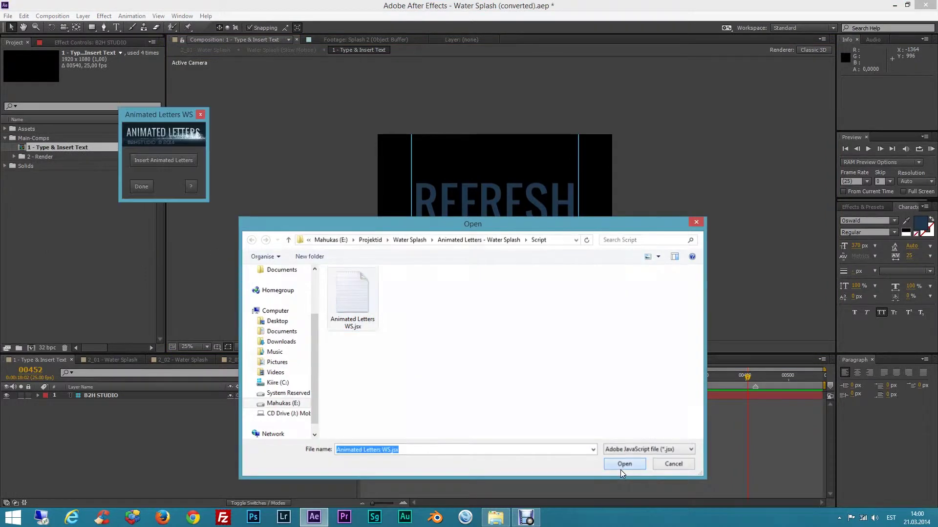
- Select the B2H STUDIO text layer, insert animated letters for it with the Animated Letters script, and finish the script
click(137, 164)
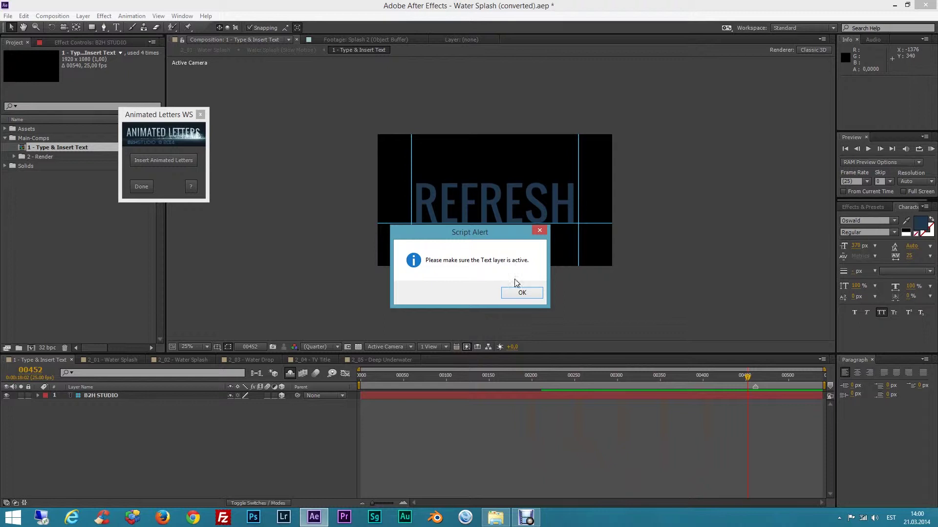
click(520, 293)
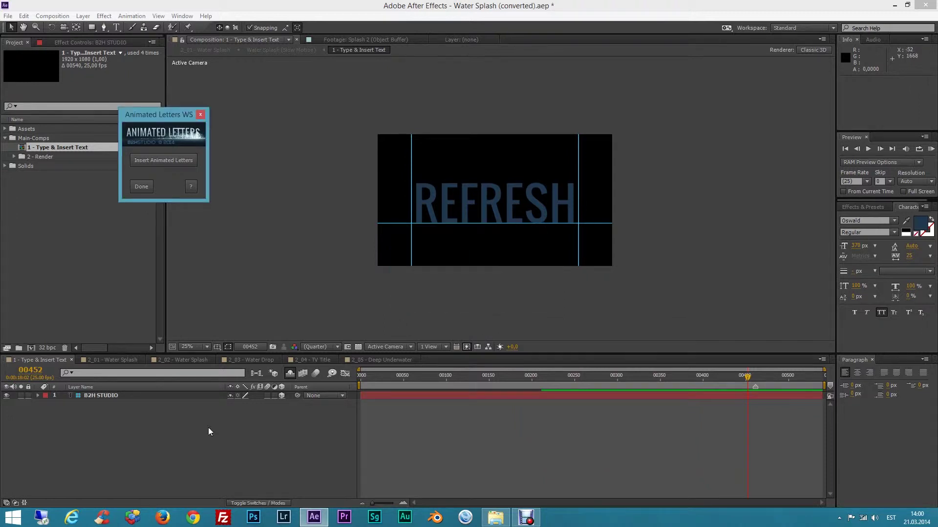
click(93, 397)
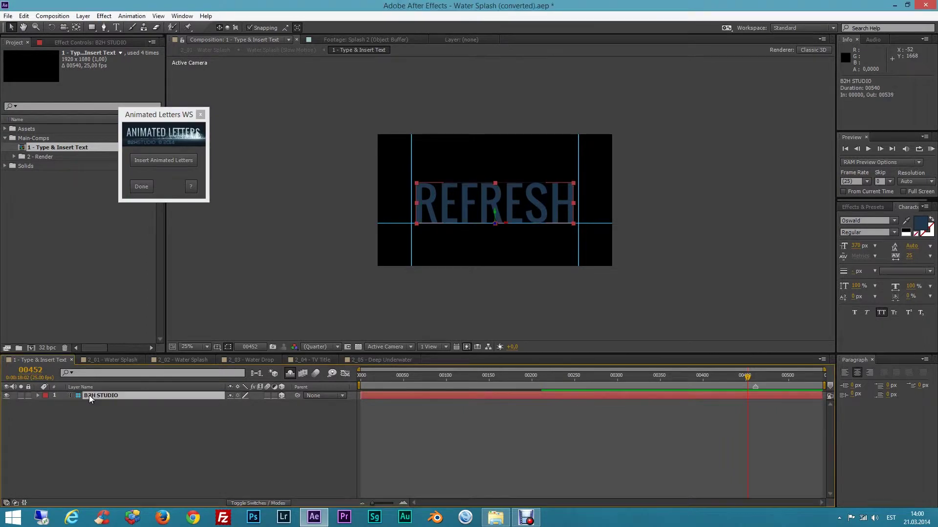
click(154, 158)
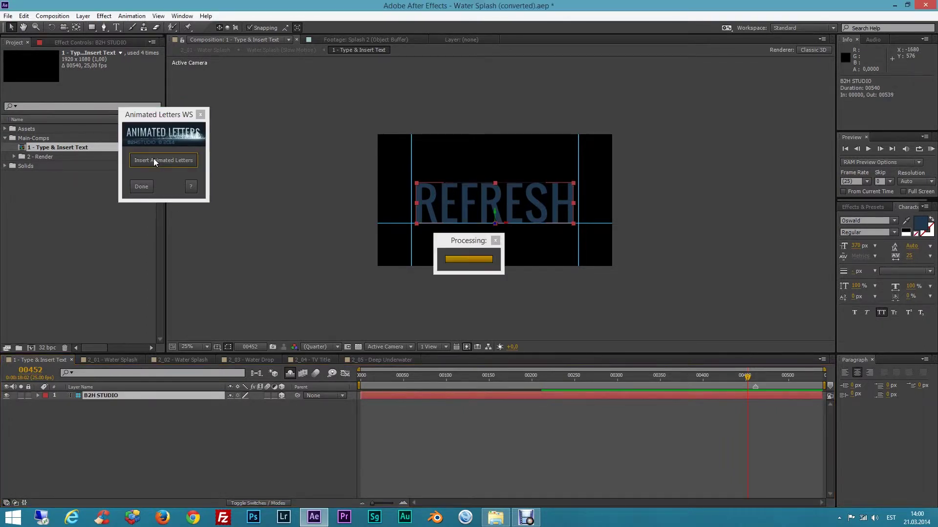
click(141, 186)
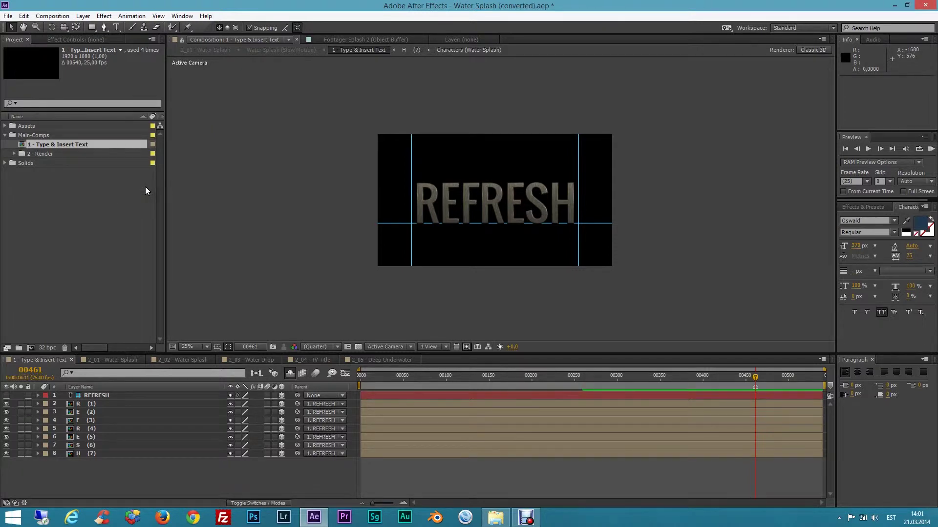
- Open Preview.mp4 from the Animated Letters - Water Splash folder and pause it at the 2_02 - Water Splash version
click(491, 522)
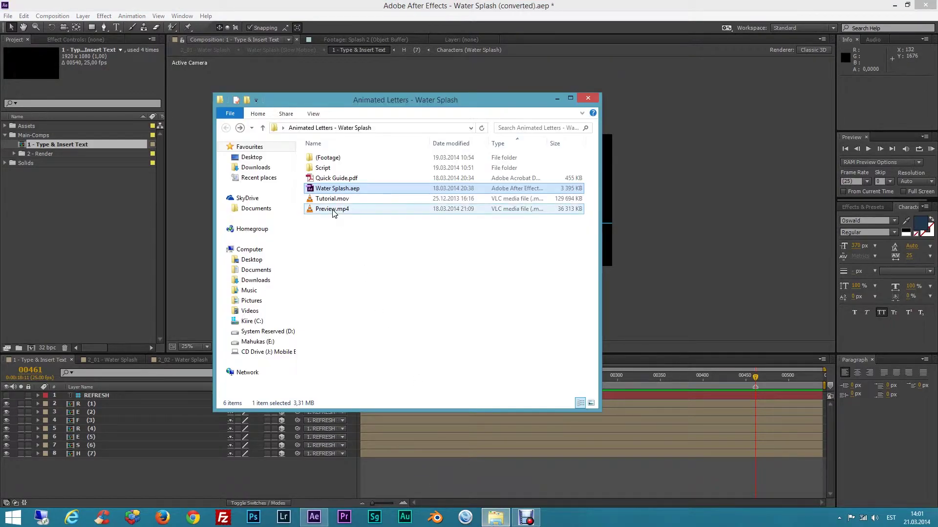
double_click(332, 210)
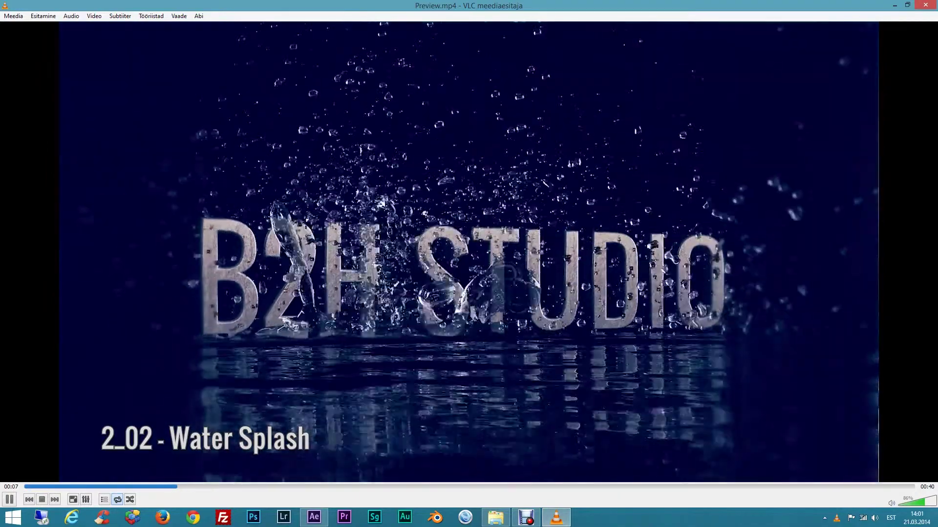
click(9, 500)
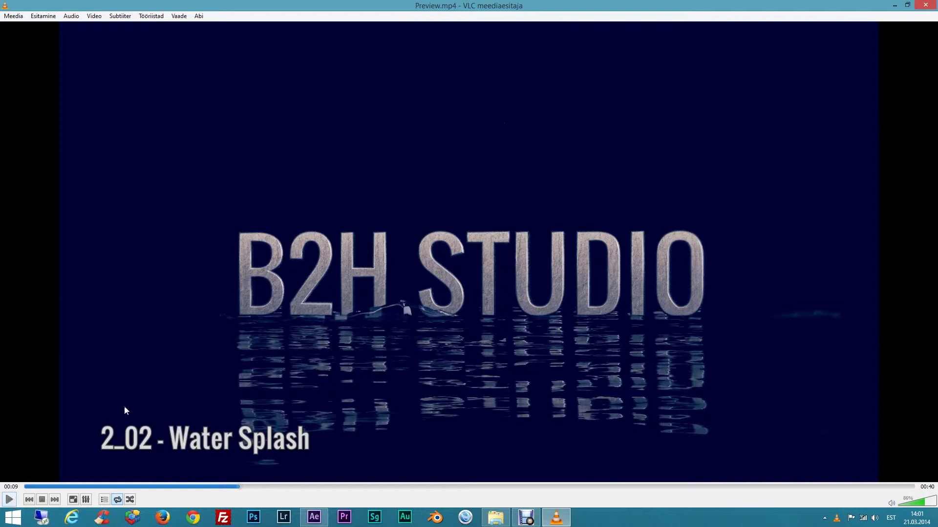
- Switch back to After Effects, open the 2_02 - Water Splash composition from the 2 - Render folder, and play a RAM preview
click(315, 518)
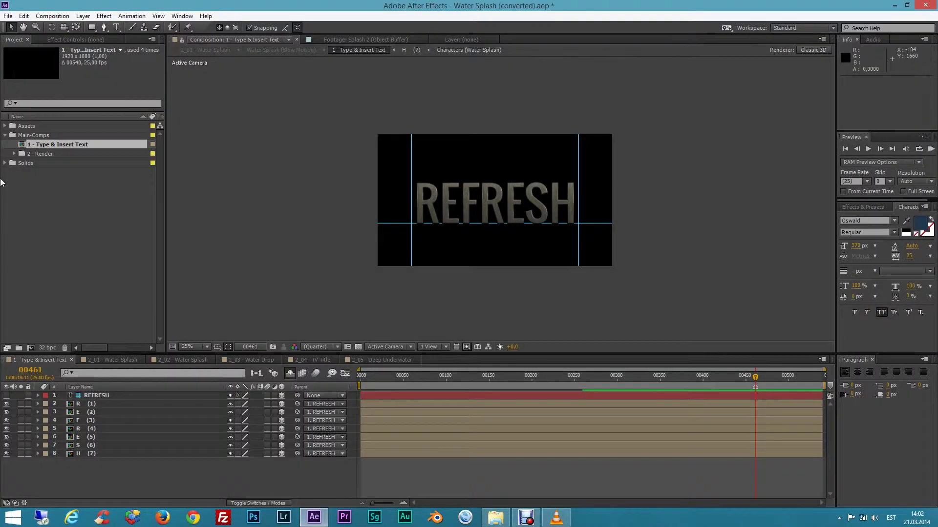
click(56, 153)
click(13, 154)
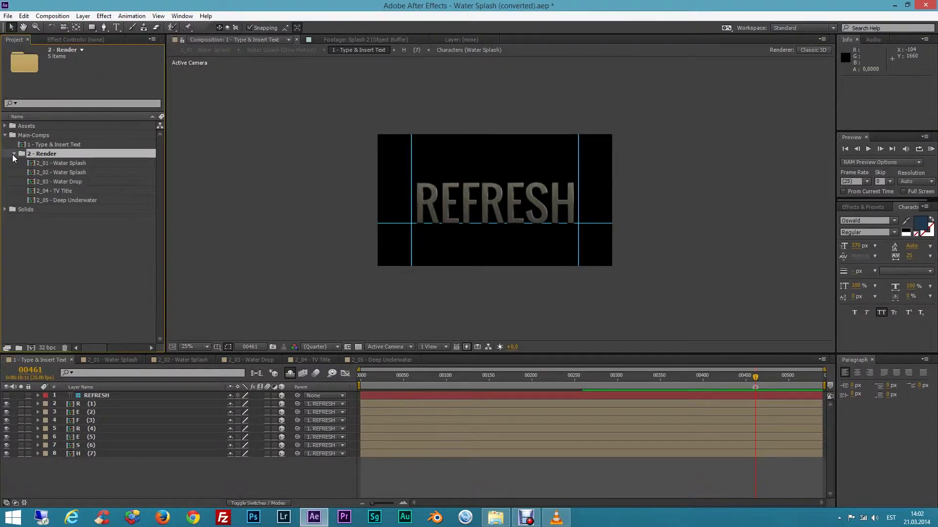
click(69, 173)
double_click(70, 173)
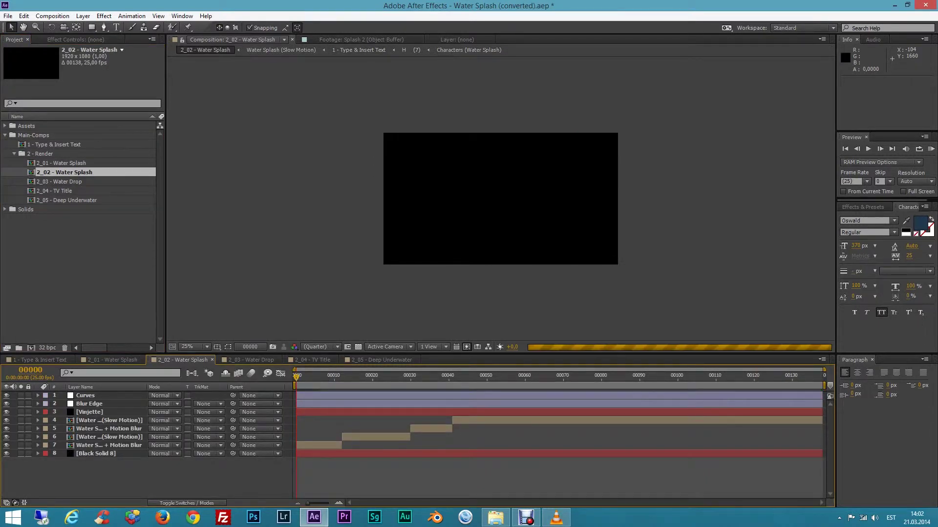
click(931, 150)
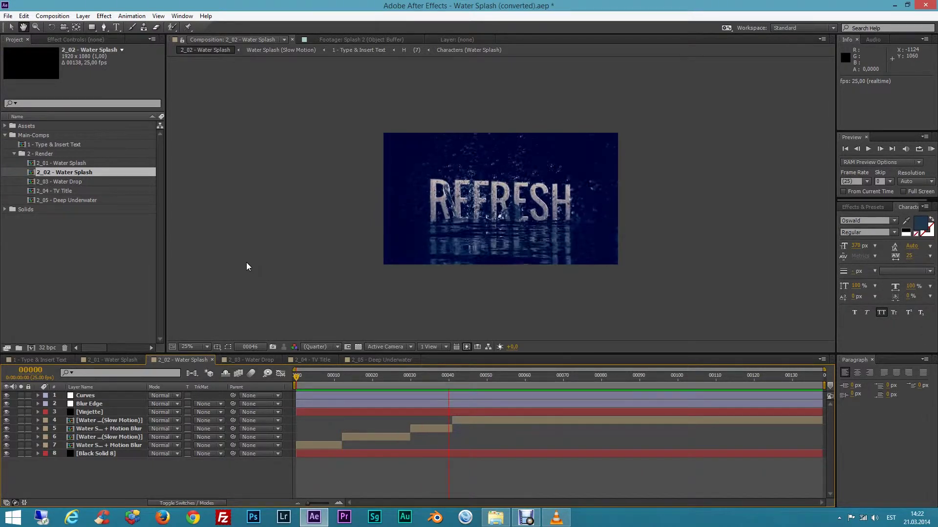
key(space)
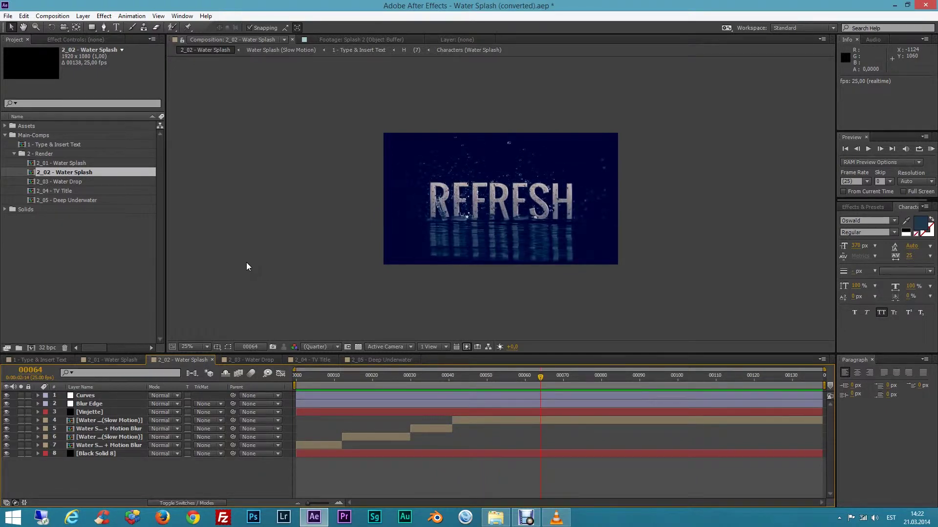
- Add the 2_02 - Water Splash composition to the render queue, and close the queue
click(53, 16)
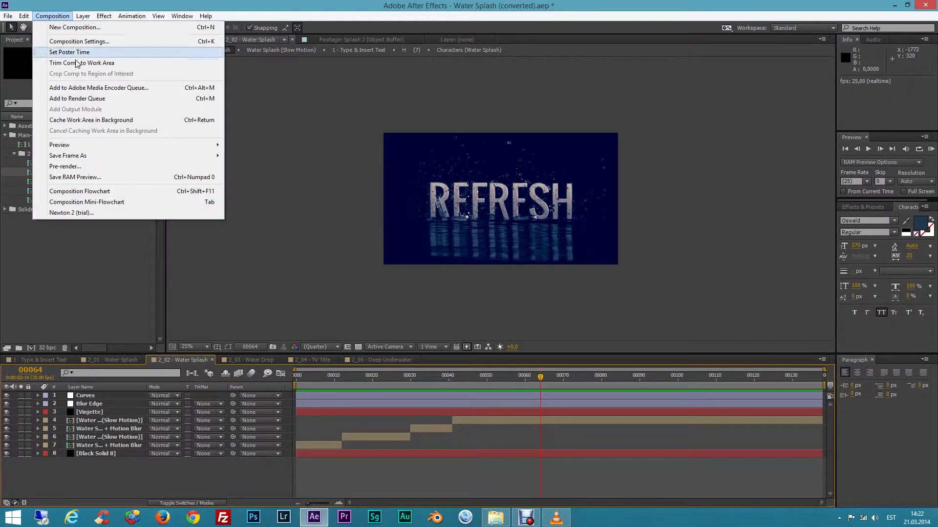
click(91, 100)
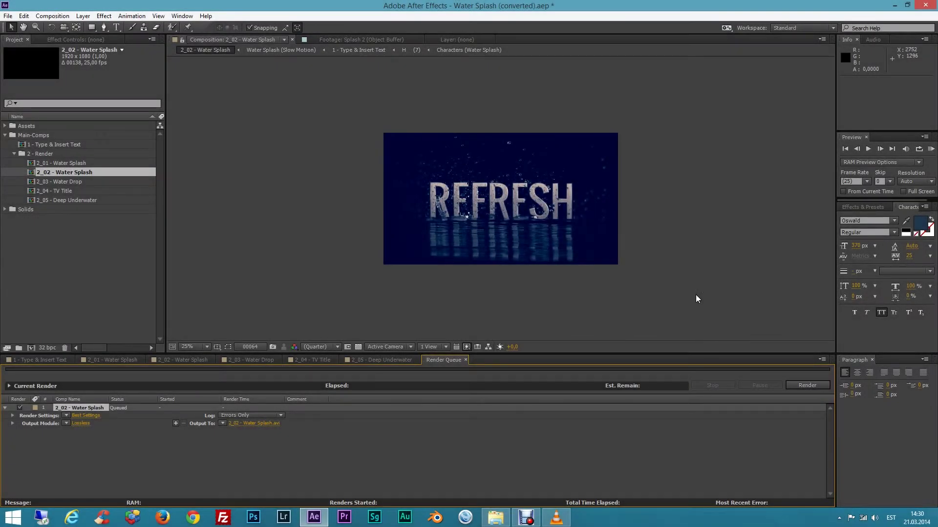
click(465, 360)
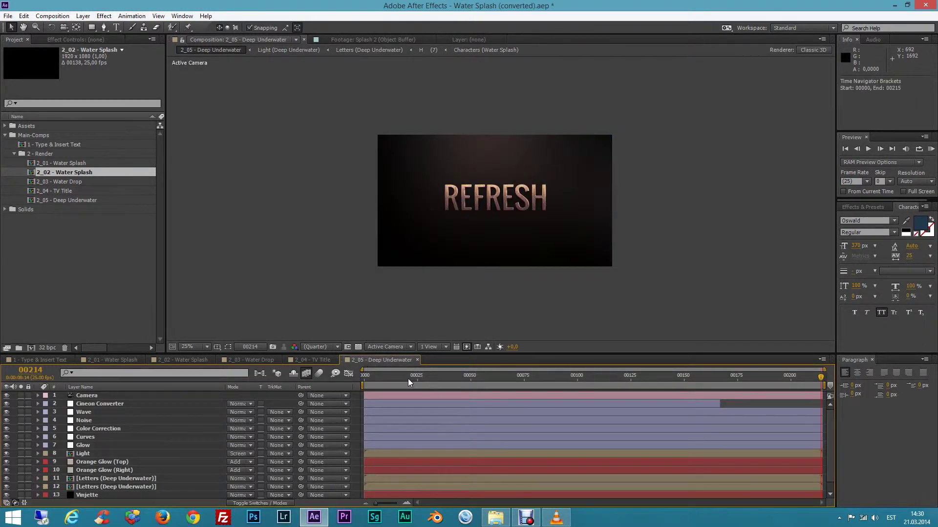
- Play a RAM preview of the 2_05 - Deep Underwater composition from its first frame, and stop it during the bright glow
key(KP_0)
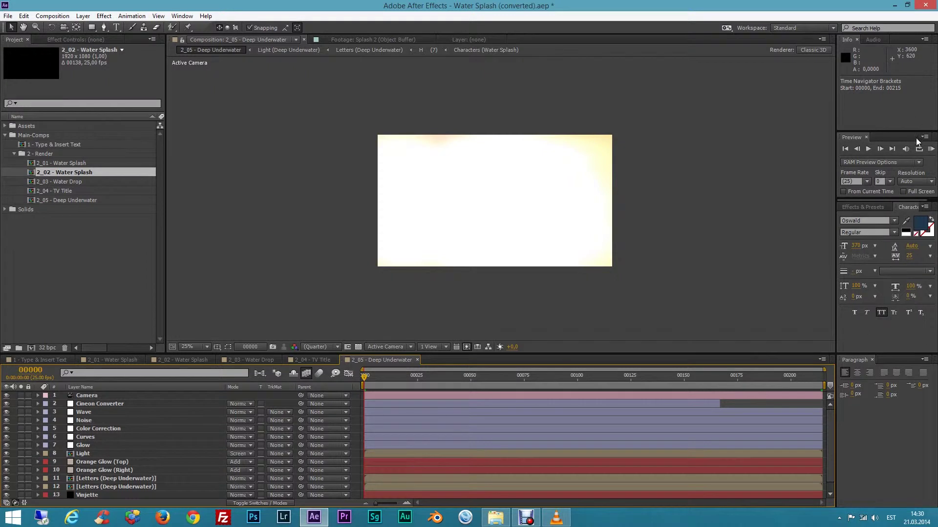
click(931, 149)
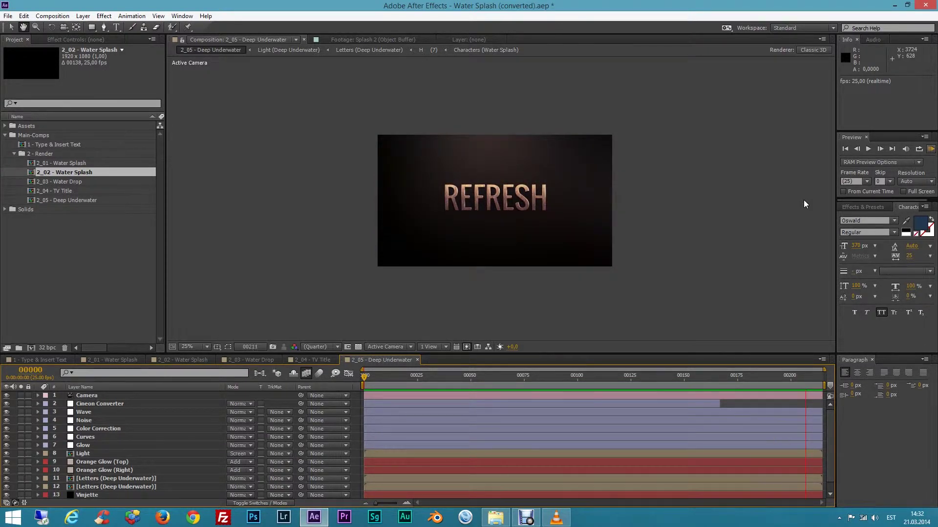
key(space)
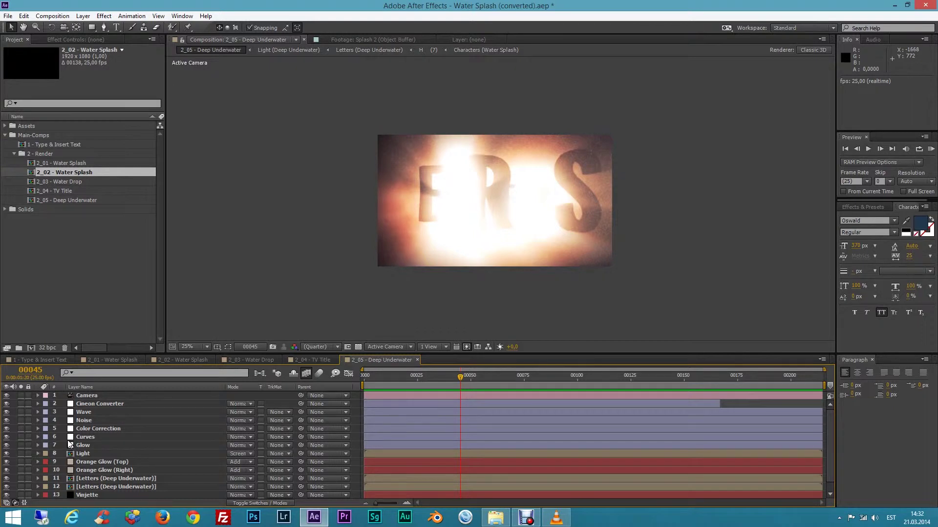
- Select the Glow layer and switch its visibility off and on to check its effect on the picture
click(33, 446)
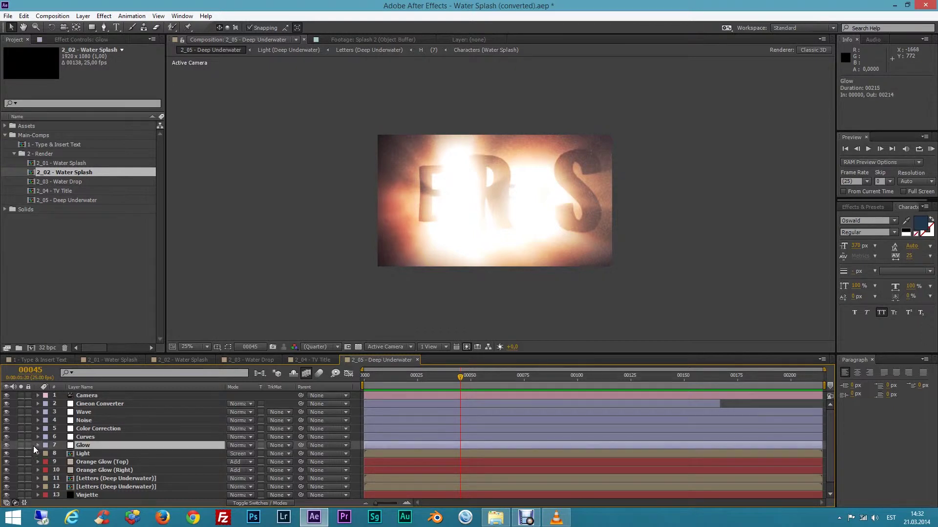
click(7, 445)
click(6, 445)
click(6, 446)
click(7, 446)
- Expand the Glow layer's effect properties and move the second Glow Intensity keyframe earlier to frame 40
click(94, 41)
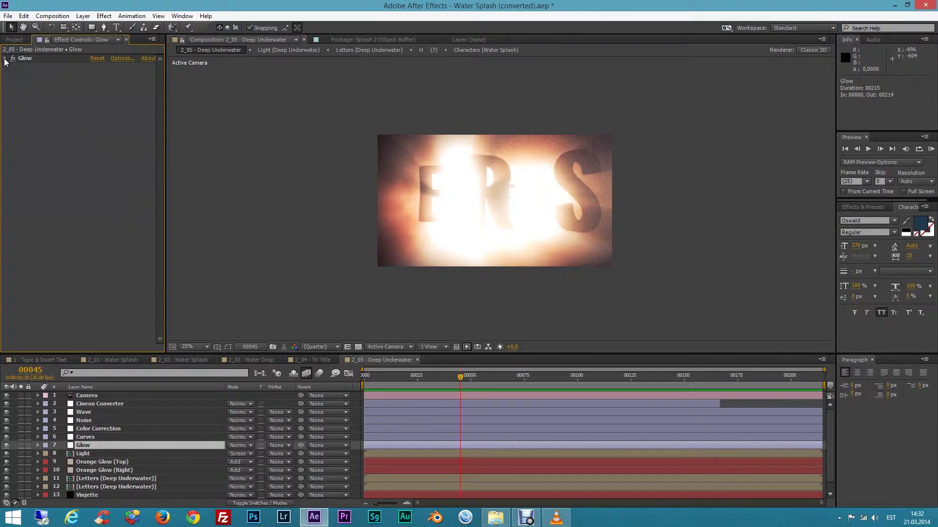
click(5, 59)
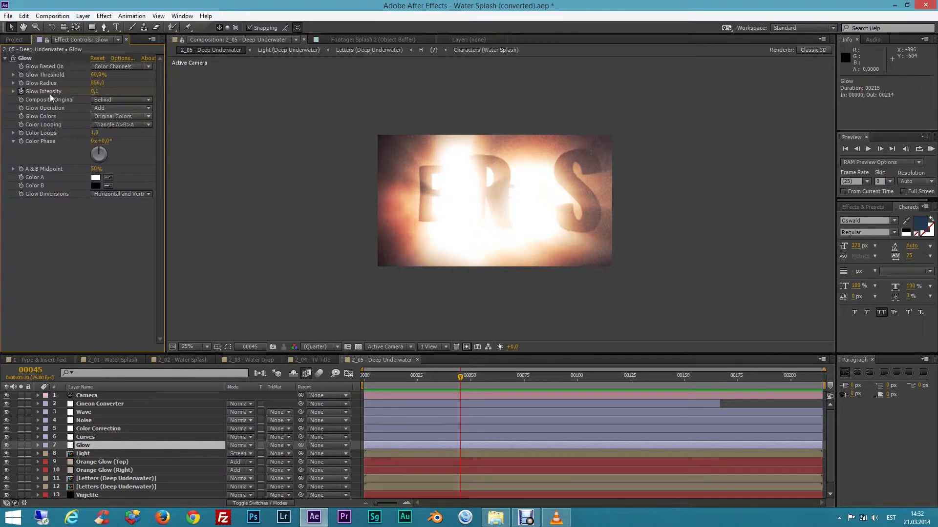
key(e)
click(448, 384)
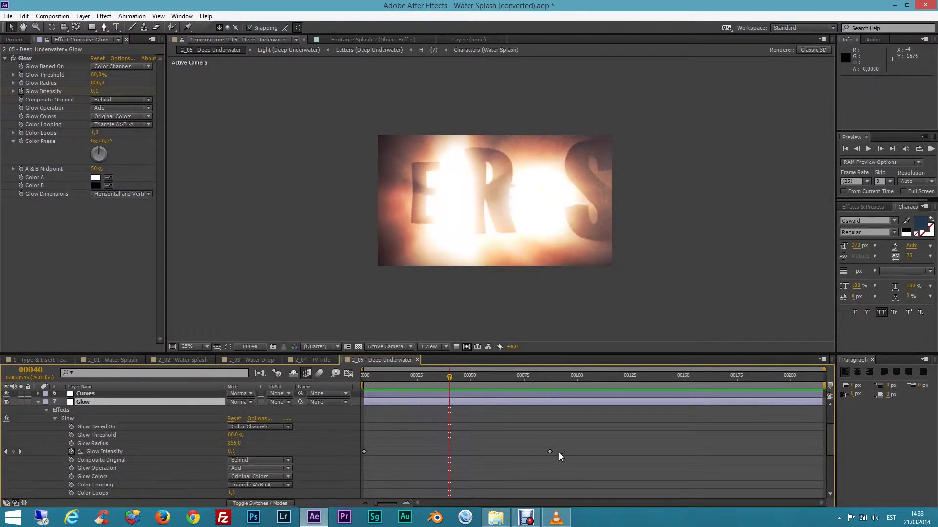
drag(549, 451, 449, 458)
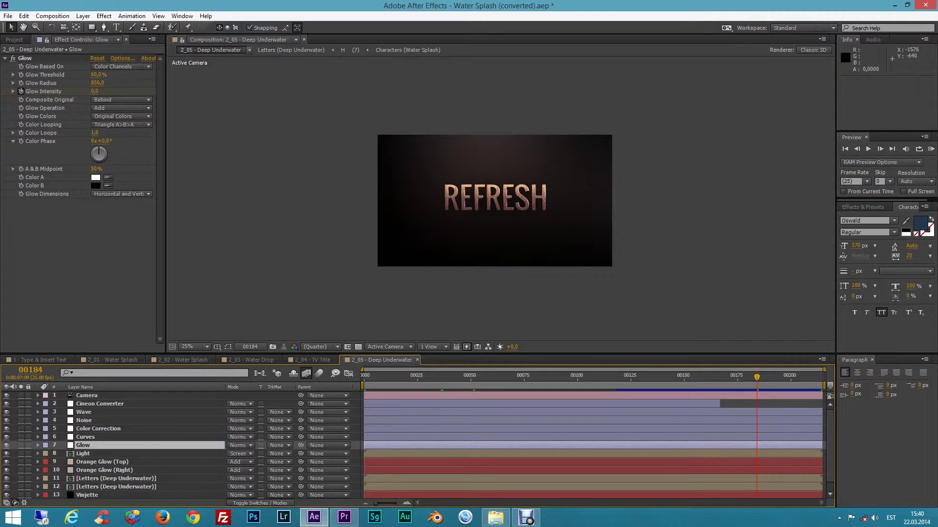
- Lock the 2_05 - Deep Underwater viewer and open the Letters (Deep Underwater) precomp, keeping the final picture displayed at frame 54
click(178, 41)
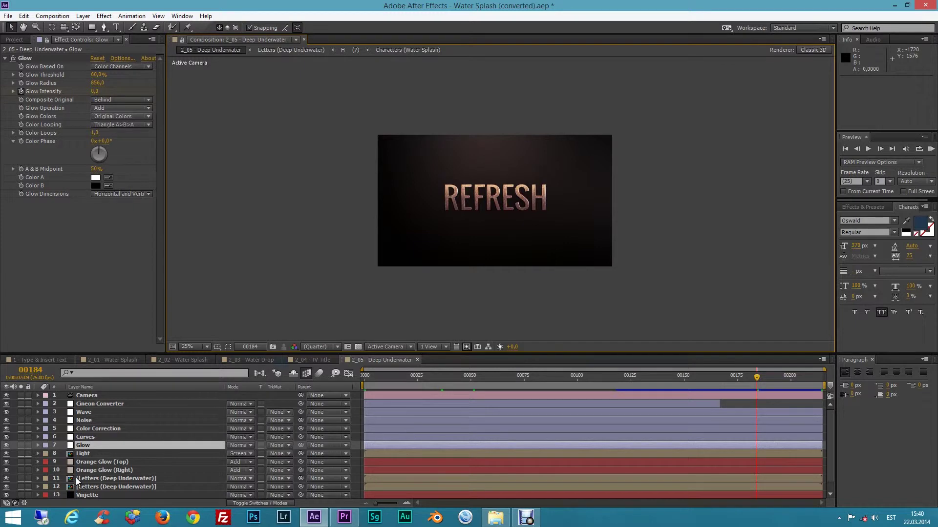
double_click(75, 478)
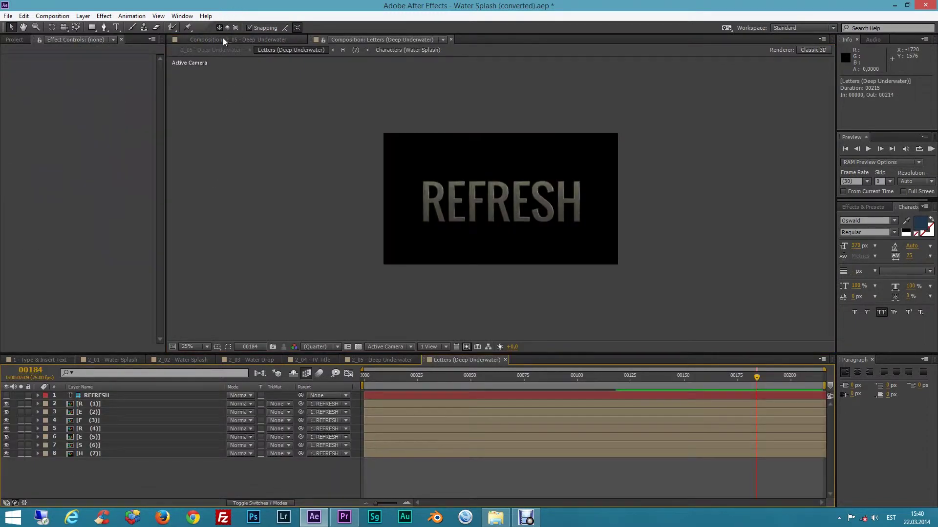
click(222, 38)
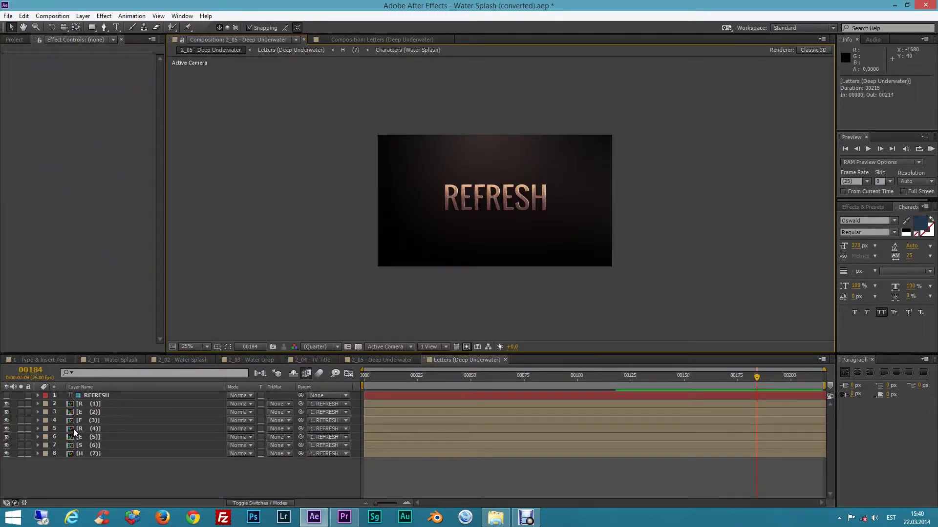
drag(452, 376, 479, 386)
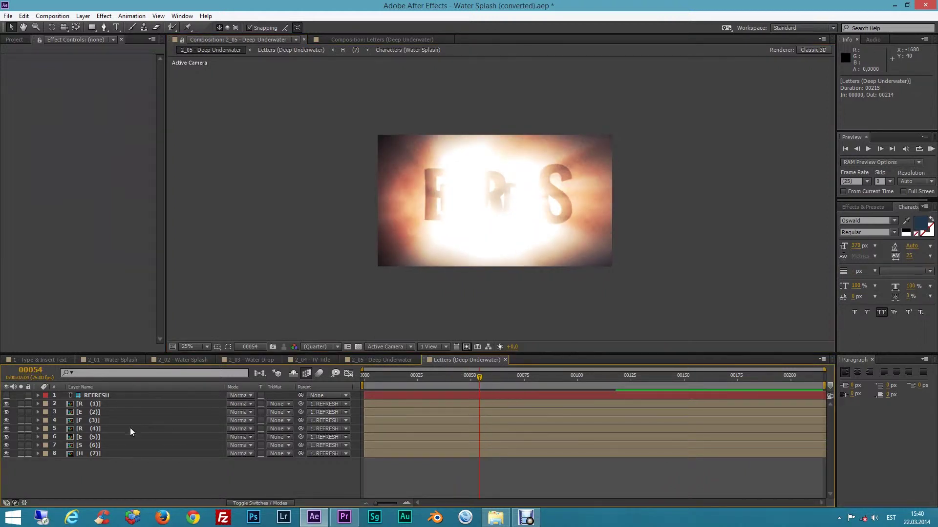
- Expand the fourth letter layer, R (4), and set its Time Remap value at the first frame to 64
click(69, 430)
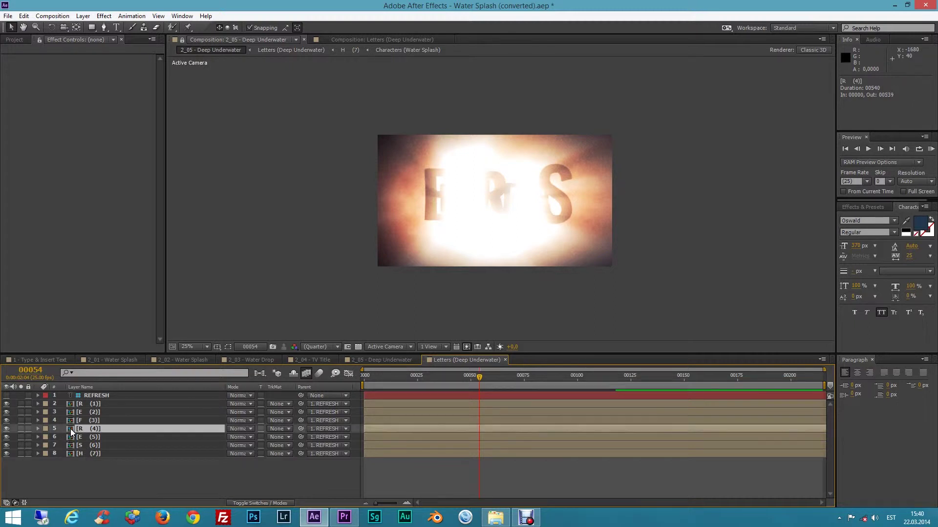
click(38, 428)
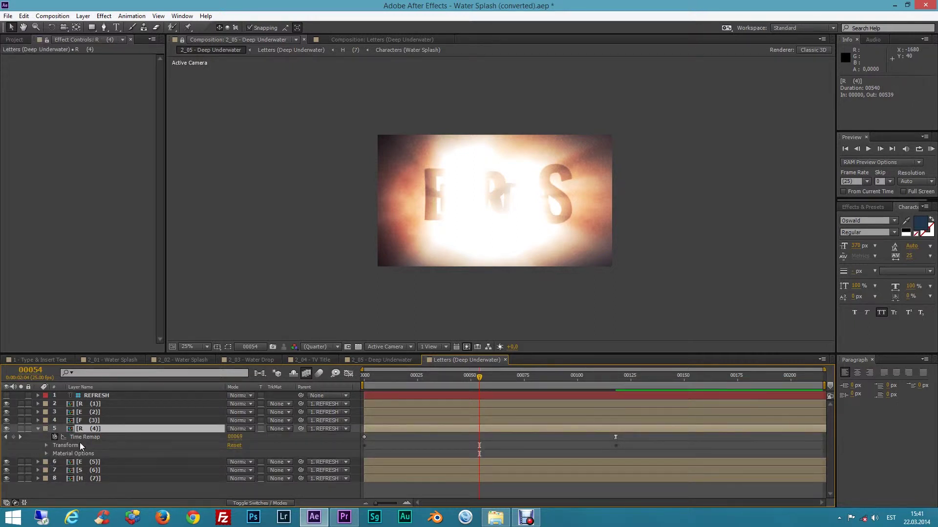
click(365, 378)
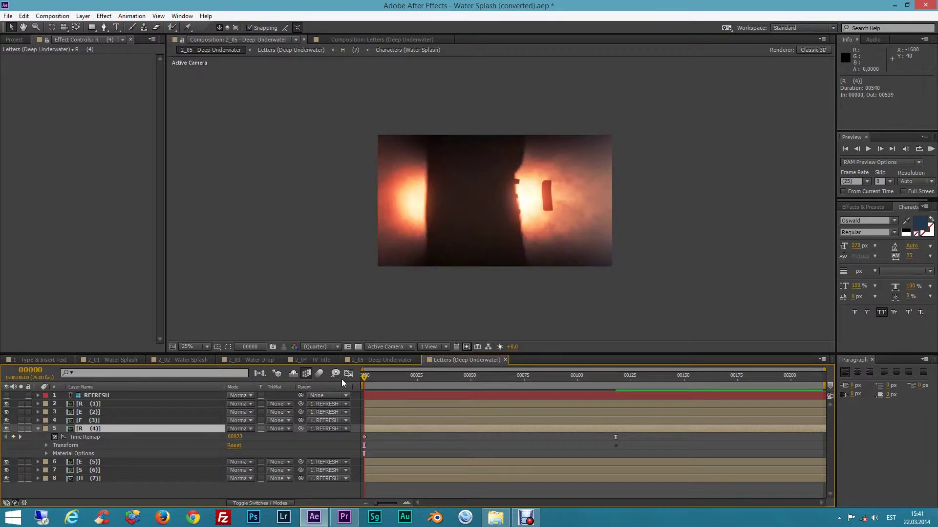
click(85, 437)
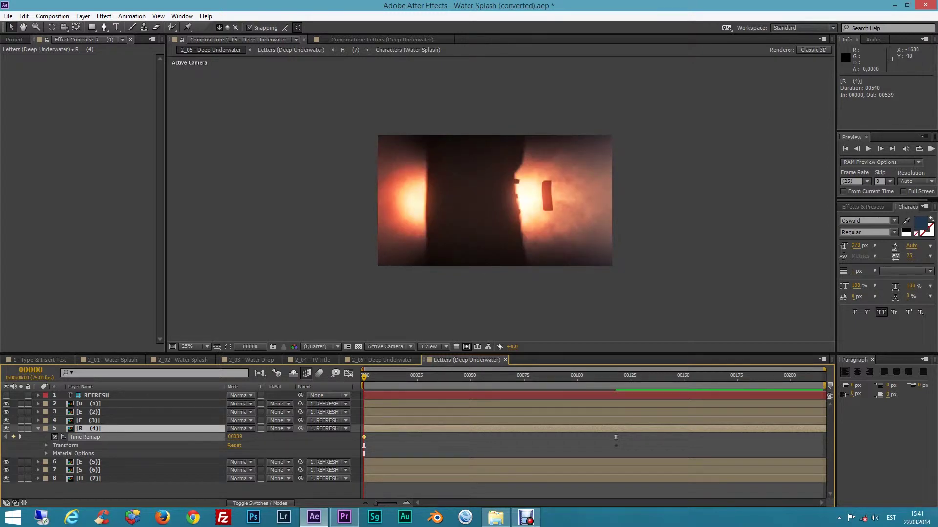
key(Return)
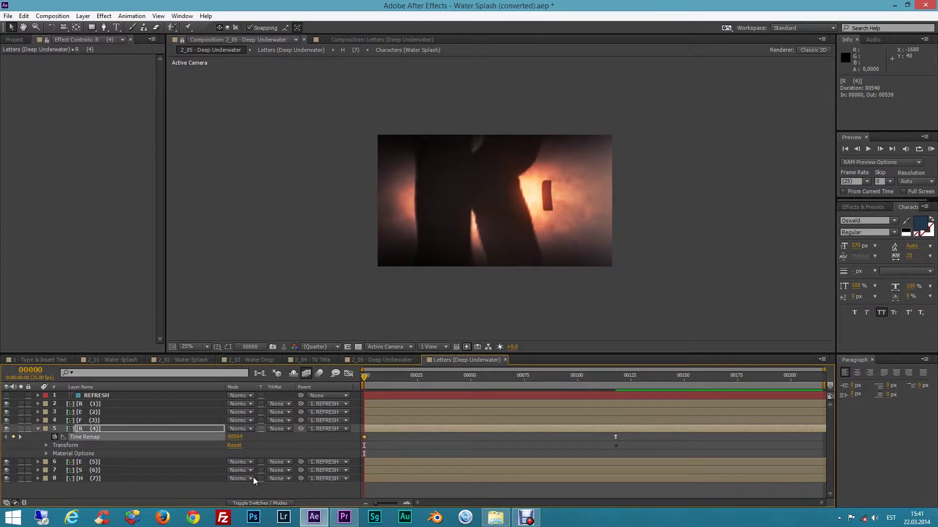
- Expand the R (4) layer's Transform properties and adjust the Z value of its Anchor Point
click(46, 444)
scroll(211, 444, down, 1)
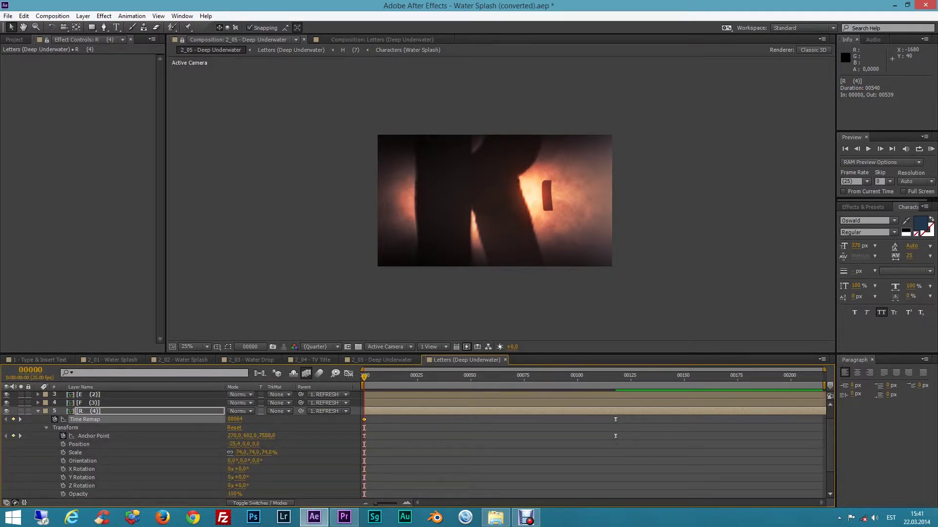
drag(266, 435, 254, 436)
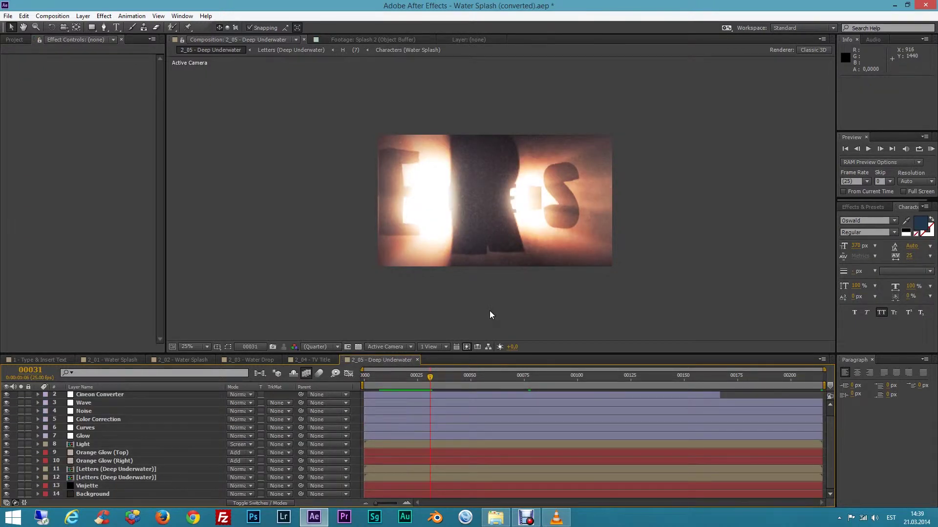
- Take a snapshot of the 2_05 - Deep Underwater composition at frame 28
mouse_move(414, 377)
mouse_down()
mouse_move(435, 378)
mouse_move(409, 386)
mouse_move(424, 385)
mouse_up()
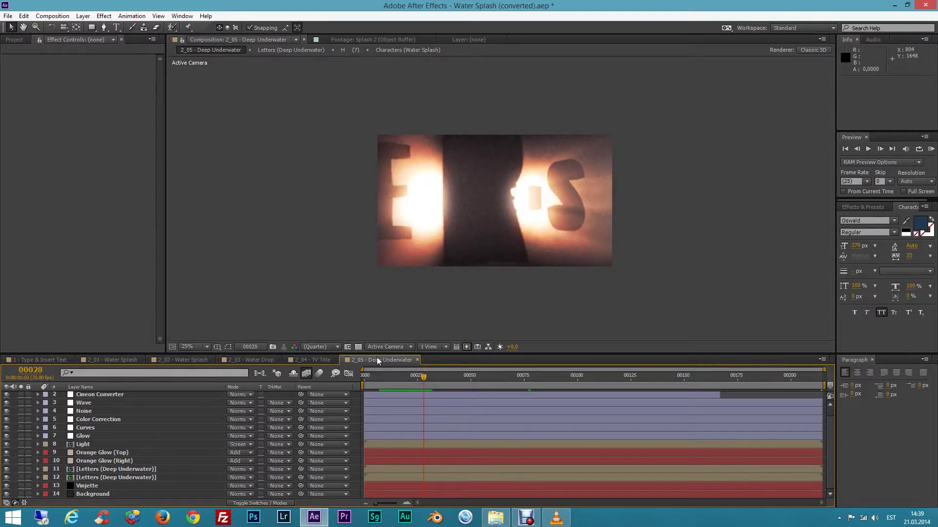
click(273, 347)
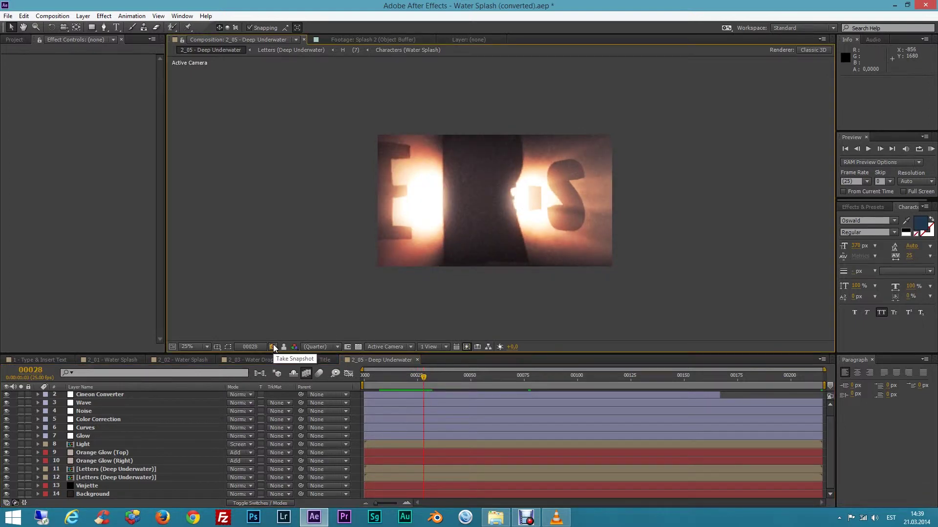
- Regenerate the animated letters for the REFRESH layer in 1 - Type & Insert Text with the Animated Letters WS.jsx script
click(34, 358)
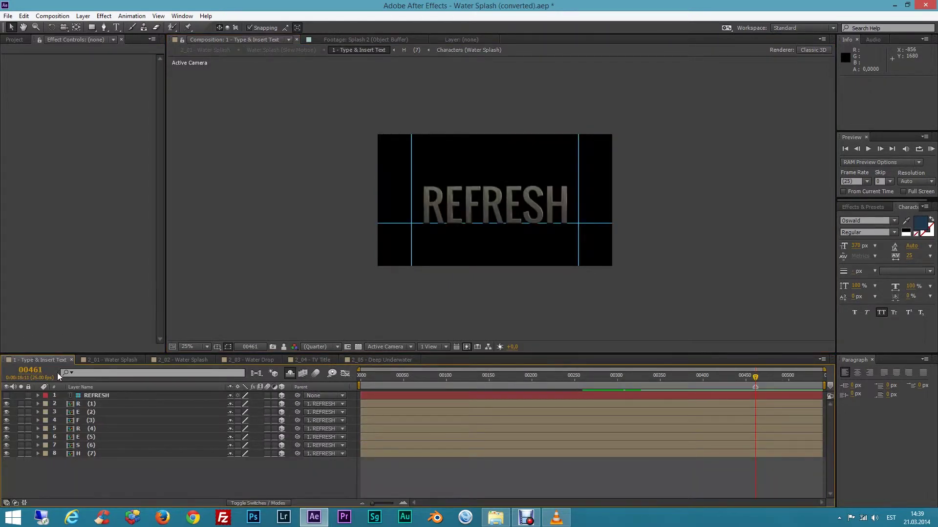
click(95, 394)
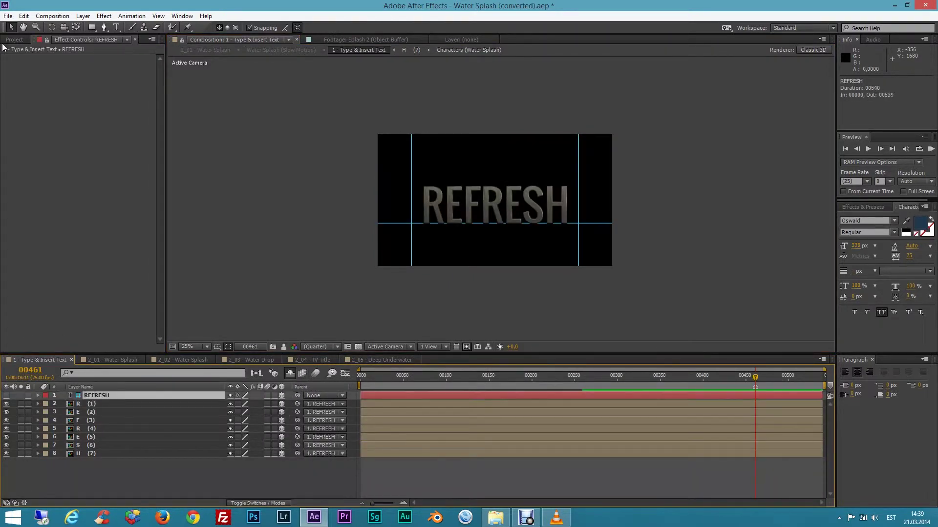
click(7, 15)
mouse_move(130, 256)
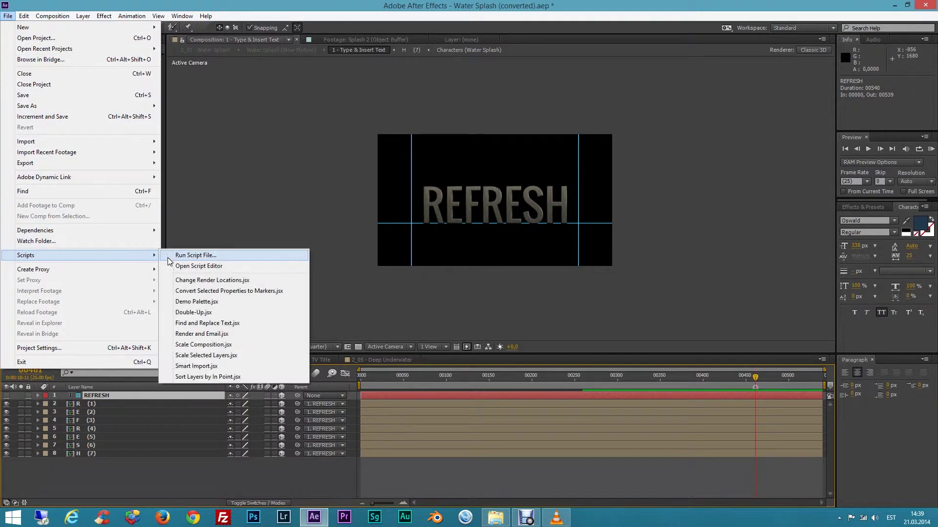
click(178, 256)
click(359, 300)
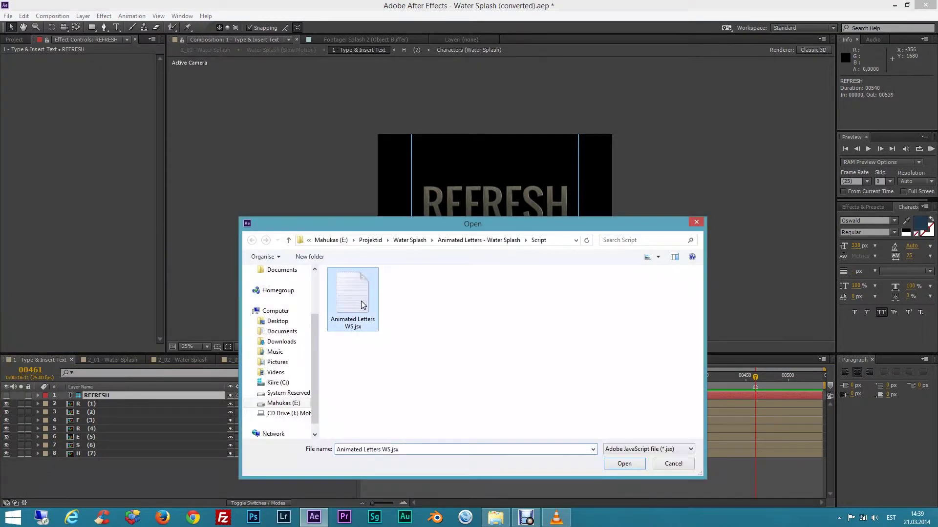
click(616, 465)
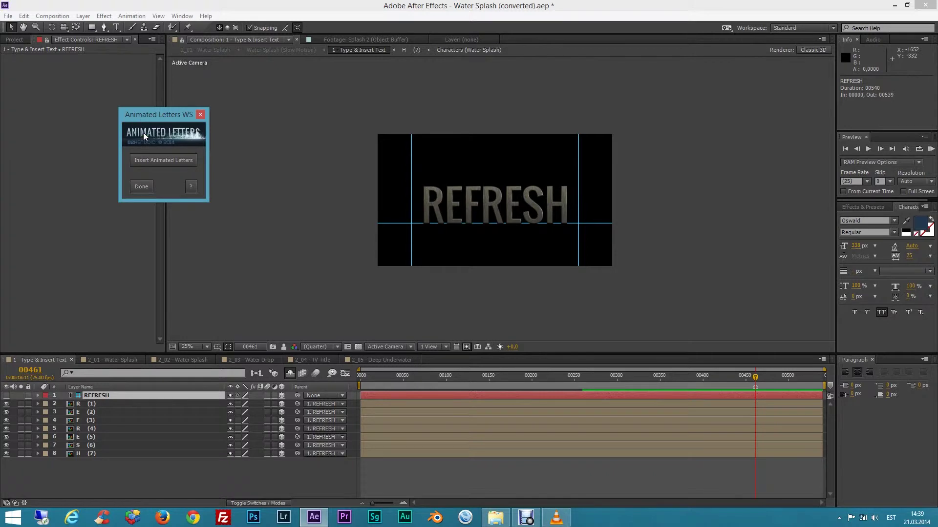
click(158, 160)
click(145, 189)
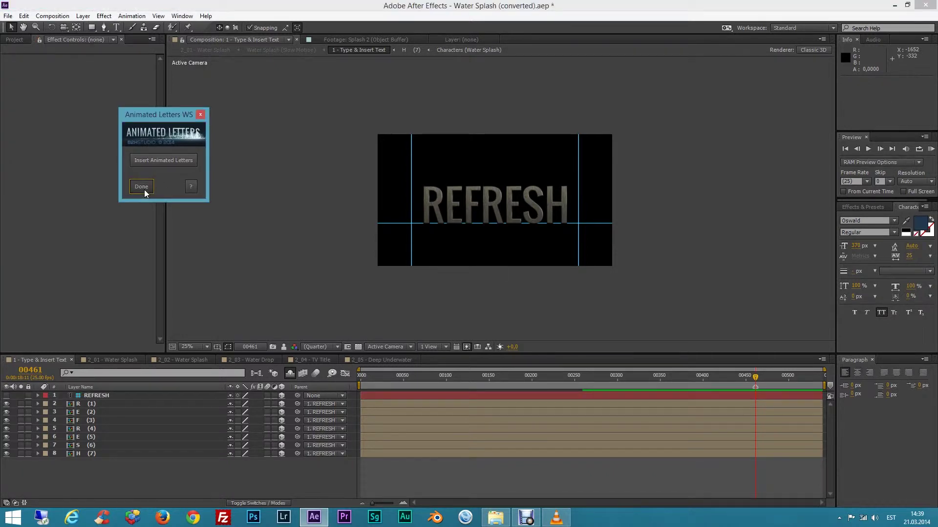
- Compare the current frame of 2_05 - Deep Underwater with the stored snapshot
click(385, 360)
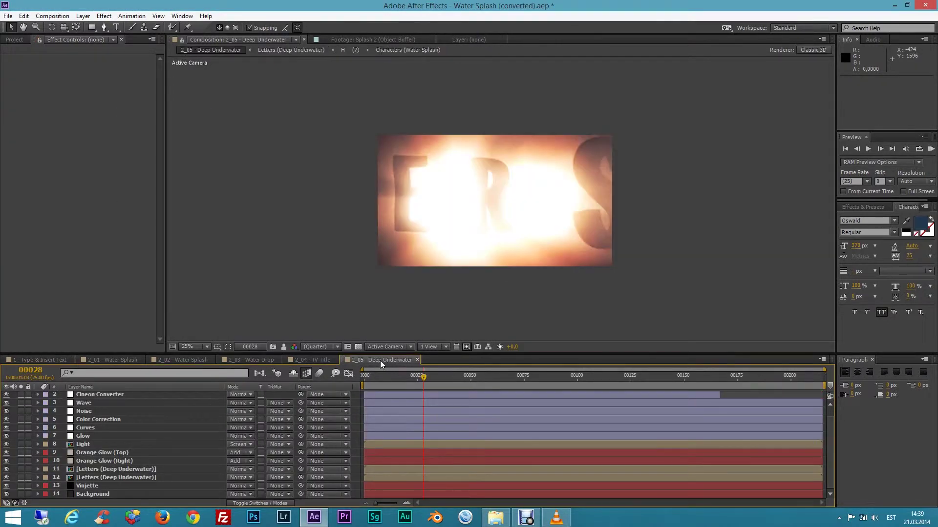
click(284, 348)
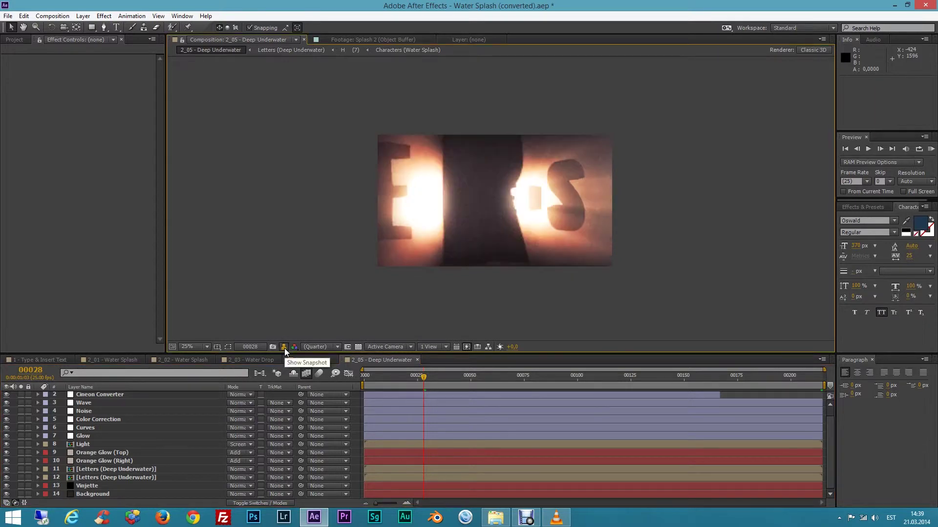
click(285, 347)
click(284, 348)
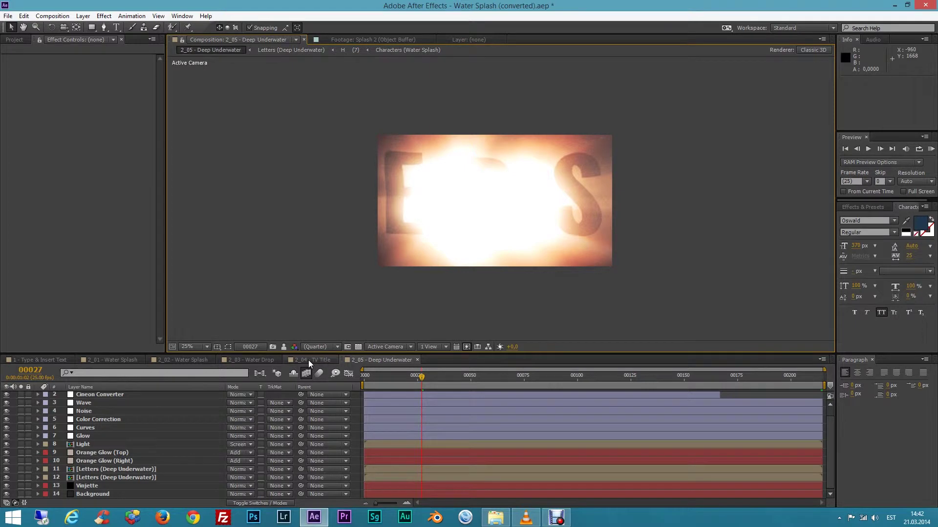
- Open the 2_04 - TV Title composition and import TV.mov from the Desktop into the project
click(308, 360)
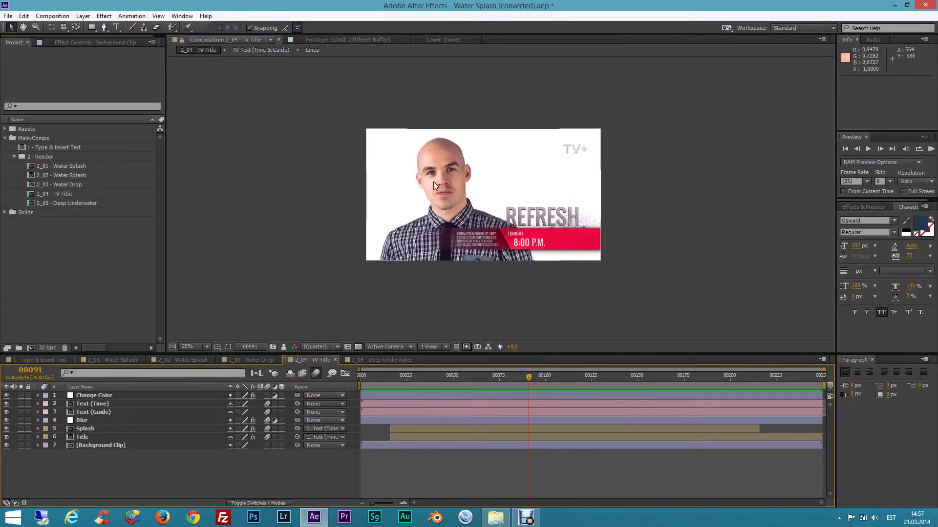
double_click(104, 242)
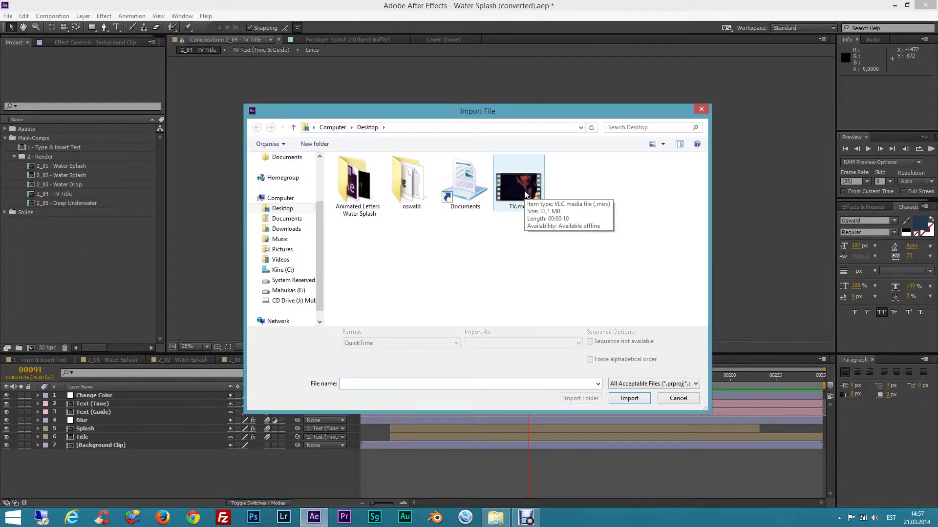
click(523, 192)
click(622, 398)
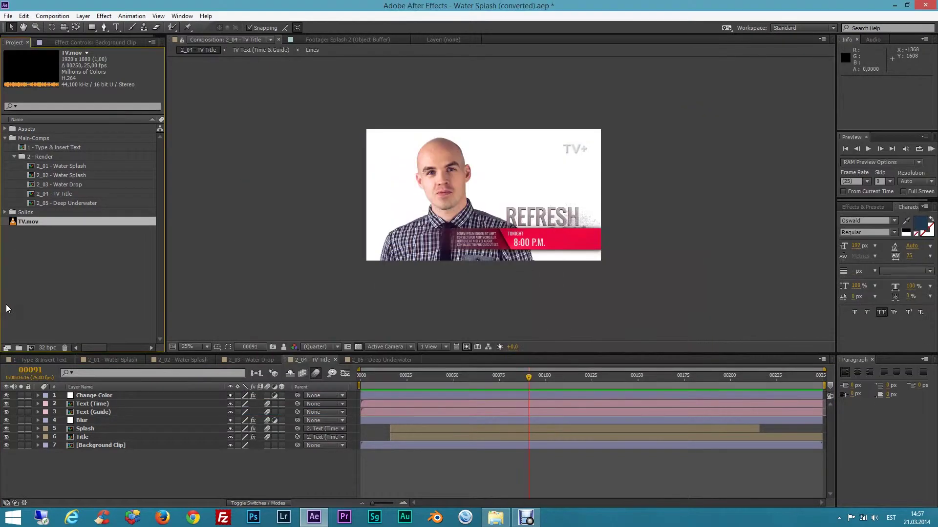
- Replace the Background Clip layer with the TV.mov footage at the bottom of the 2_04 - TV Title layer stack
click(101, 447)
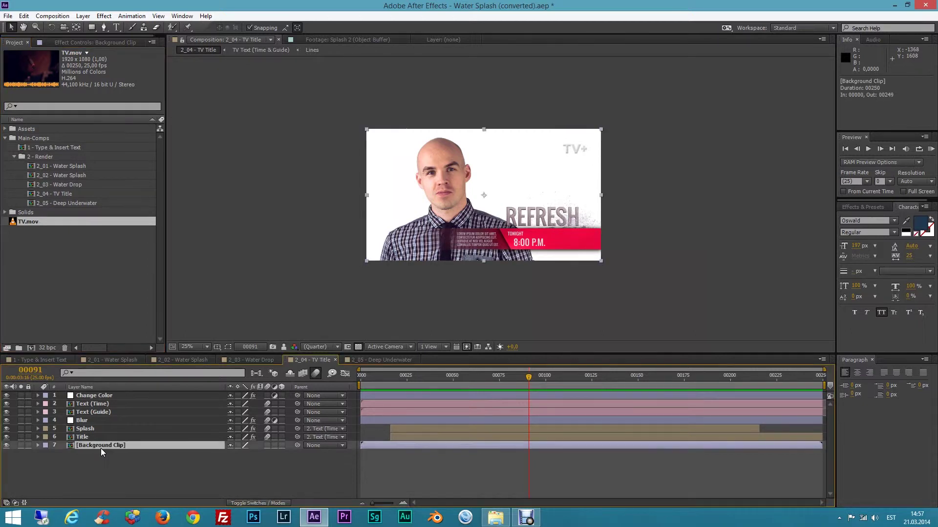
key(Delete)
drag(28, 222, 131, 446)
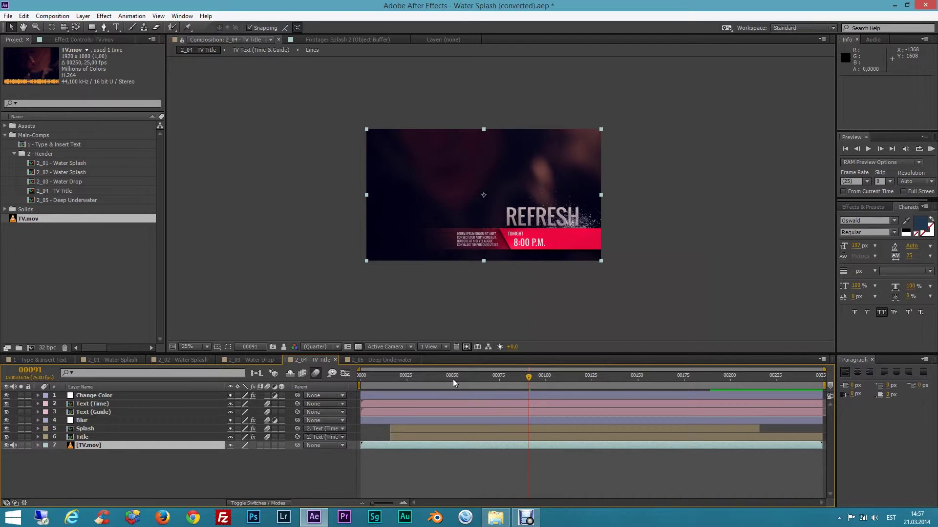
- Delete the generated letter layers in 1 - Type & Insert Text and make the REFRESH text layer visible
click(28, 359)
drag(110, 474, 89, 405)
key(Delete)
click(7, 396)
- Replace the title text REFRESH with BREAKING GOOD
click(116, 27)
drag(420, 205, 569, 195)
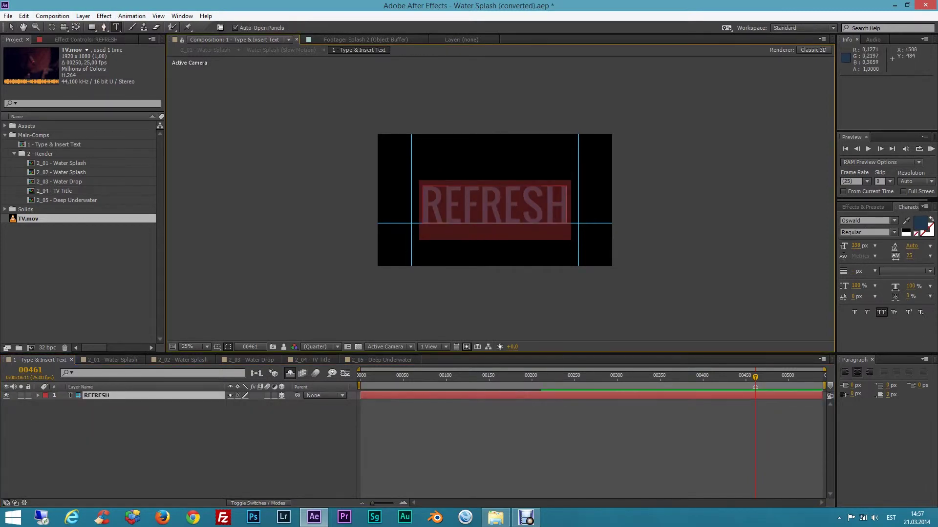
key(BackSpace)
text(B)
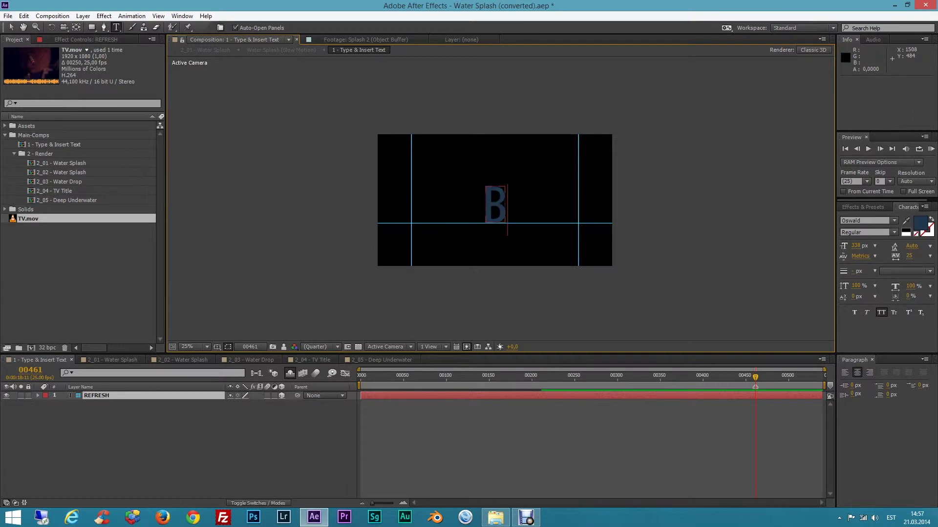
text(REAKING GOO)
key(KP_Enter)
- Reduce the BREAKING GOOD text's font size to 193 px so it fits between the vertical guides
click(10, 28)
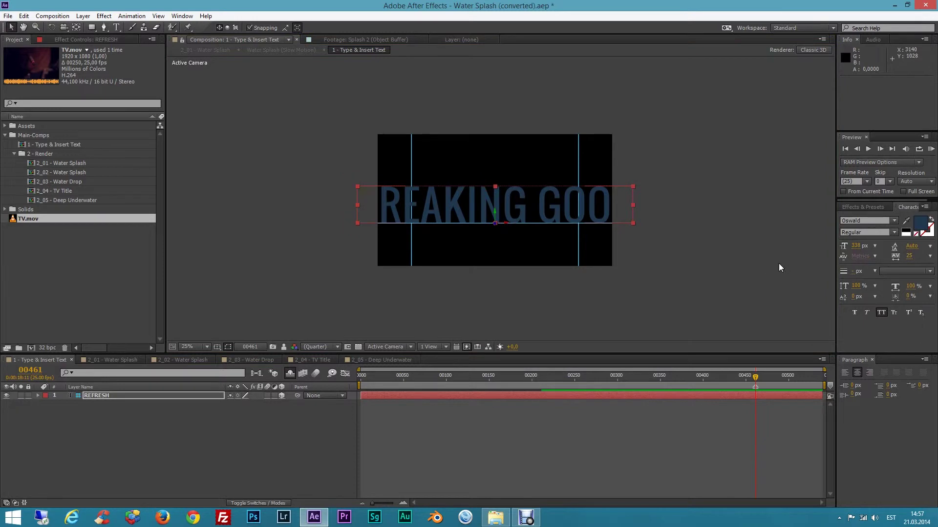
click(856, 246)
text(300)
key(Return)
drag(856, 246, 803, 246)
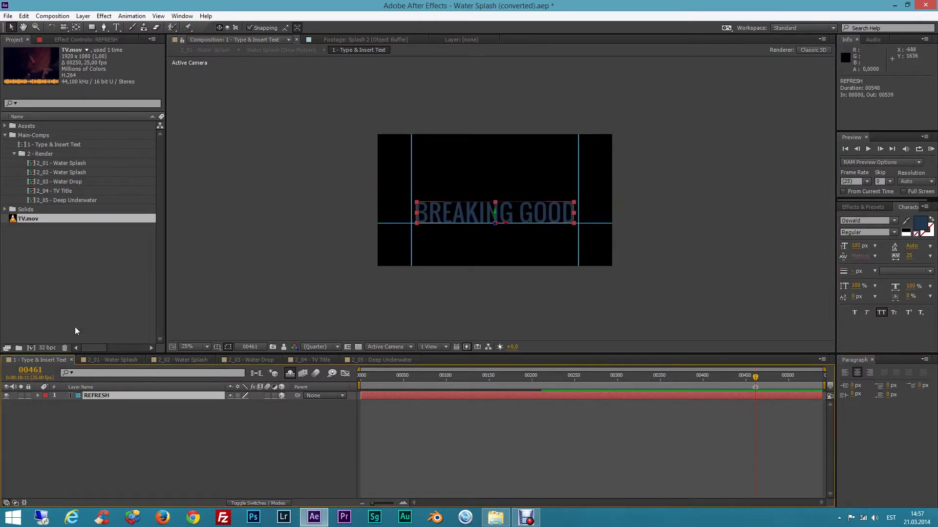
- Run the Animated Letters WS.jsx script to insert animated letters for the BREAKING GOOD title, and close its dialog
click(8, 16)
mouse_move(148, 255)
click(177, 255)
click(352, 293)
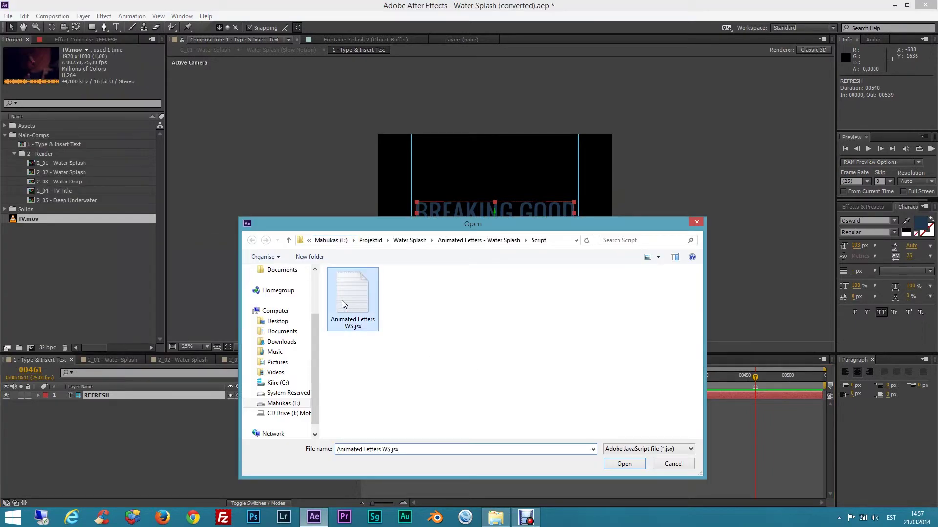
click(630, 464)
click(171, 159)
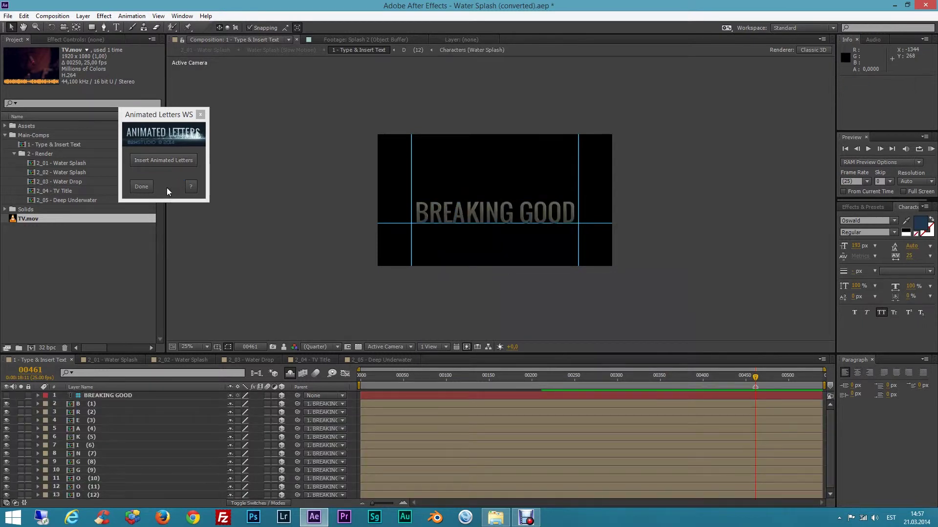
click(141, 187)
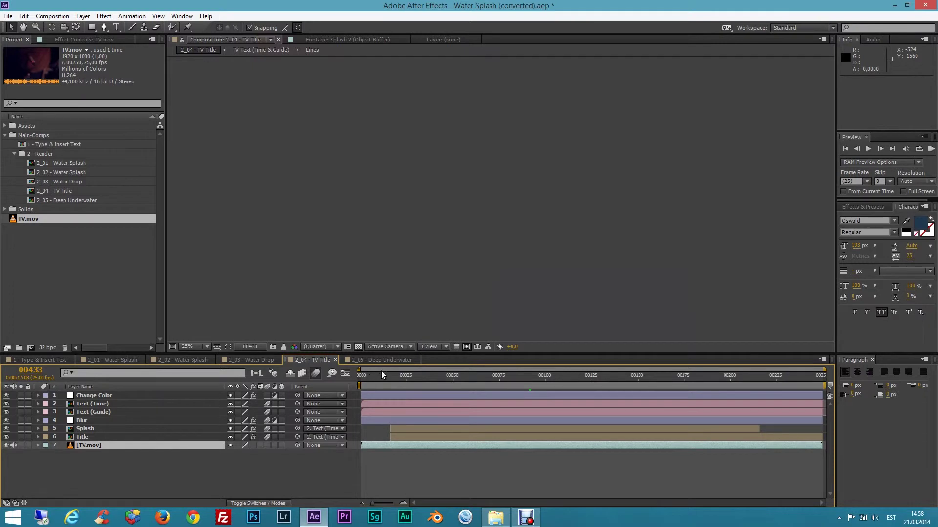
- Show the new title in the 2_04 - TV Title composition at frame 29
click(413, 376)
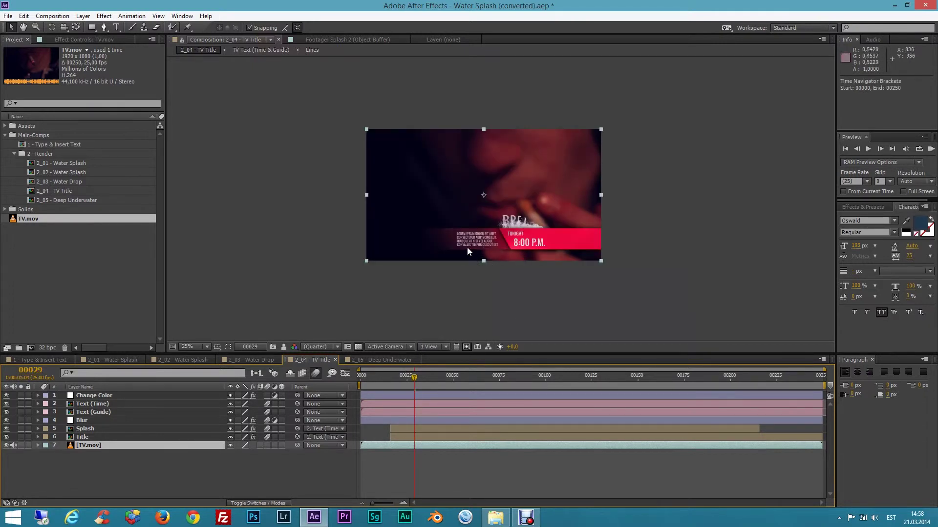
- Open the Text (Time) precomposition and replace the lorem ipsum guide text with GOOD THINGS WILL BREAK
click(158, 472)
click(86, 413)
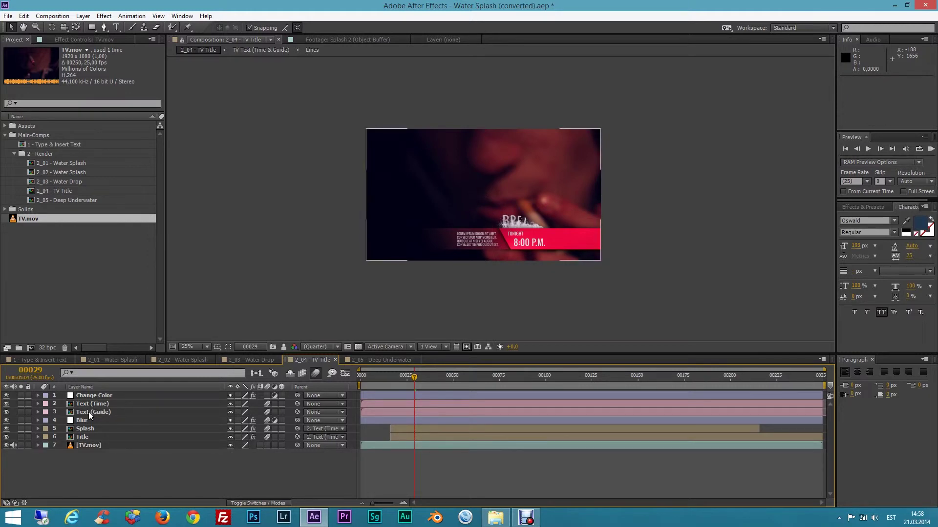
double_click(88, 405)
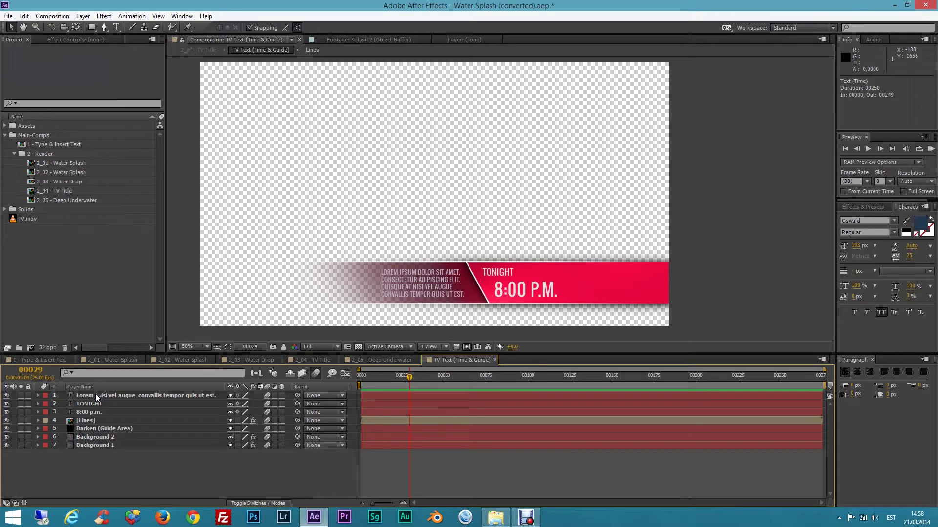
double_click(88, 397)
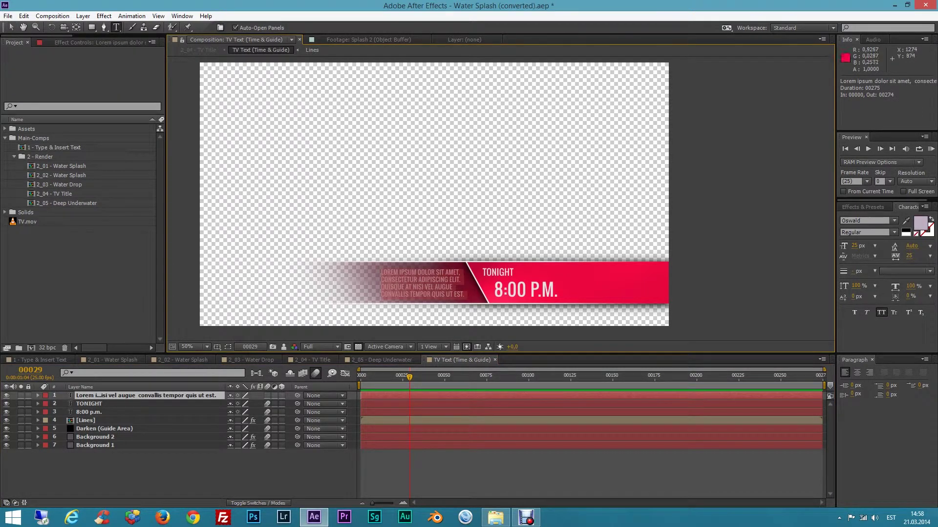
key(BackSpace)
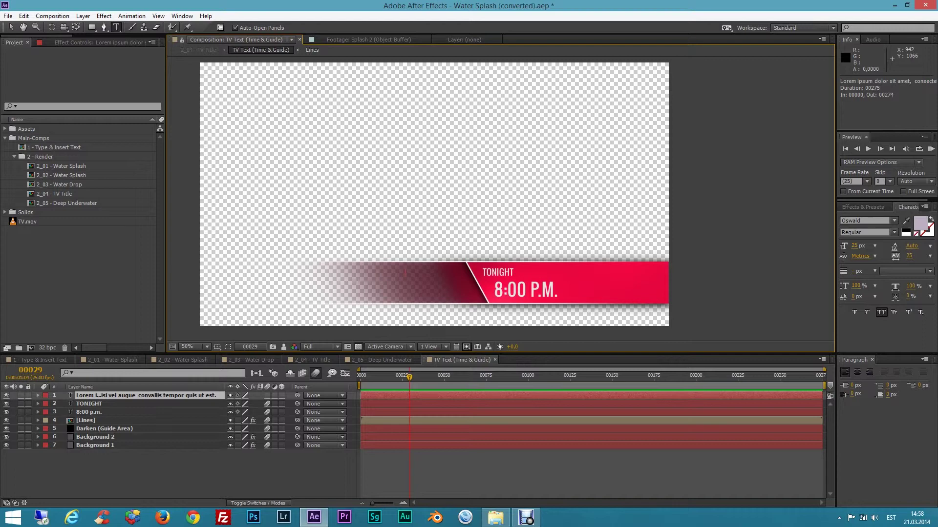
text(GOOD THINGS WILL BREAK)
- Change the TONIGHT text to TOMORROW and the time text to 7:00 p.m., and return to the 2_04 - TV Title composition
click(96, 404)
key(BackSpace)
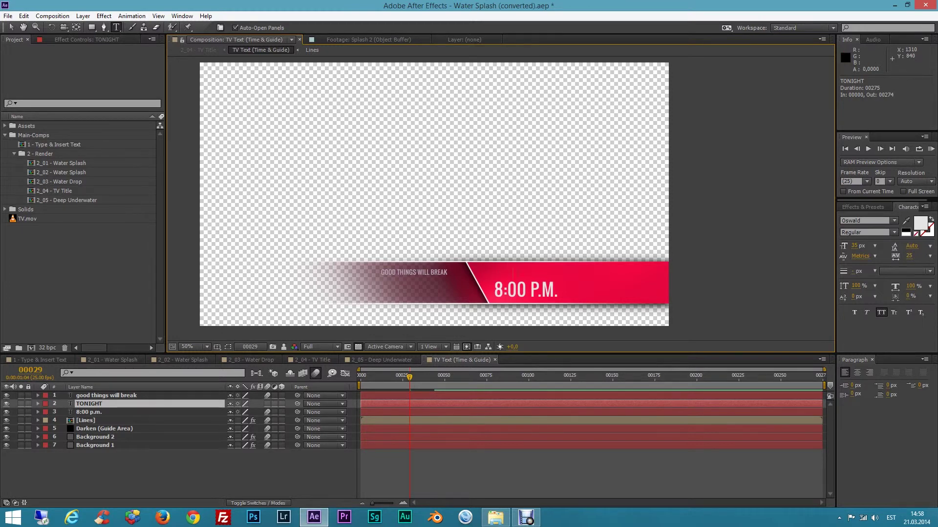
text(TOMORROW)
click(96, 413)
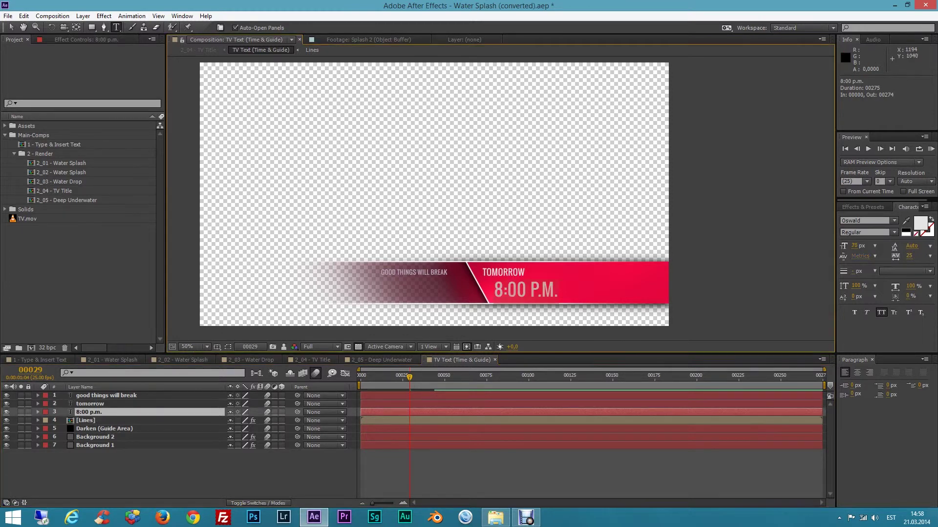
text(7)
key(ctrl+w)
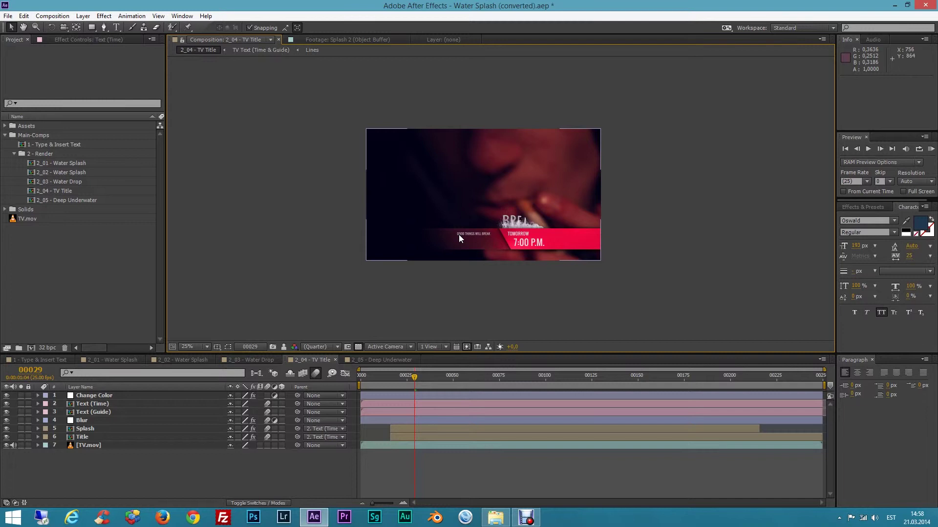
- On the Change Color layer, set the Saturation slider to 79 and the Lightness slider to -21
click(177, 489)
click(88, 397)
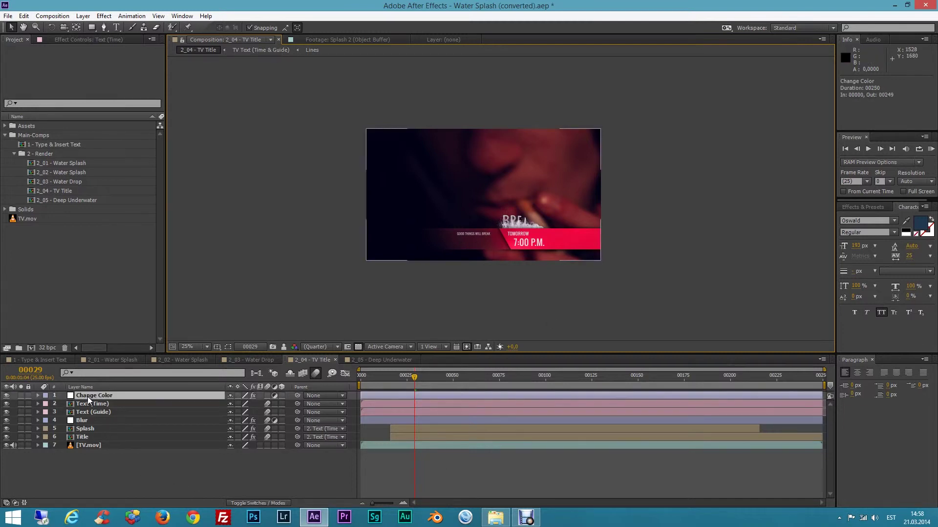
click(91, 43)
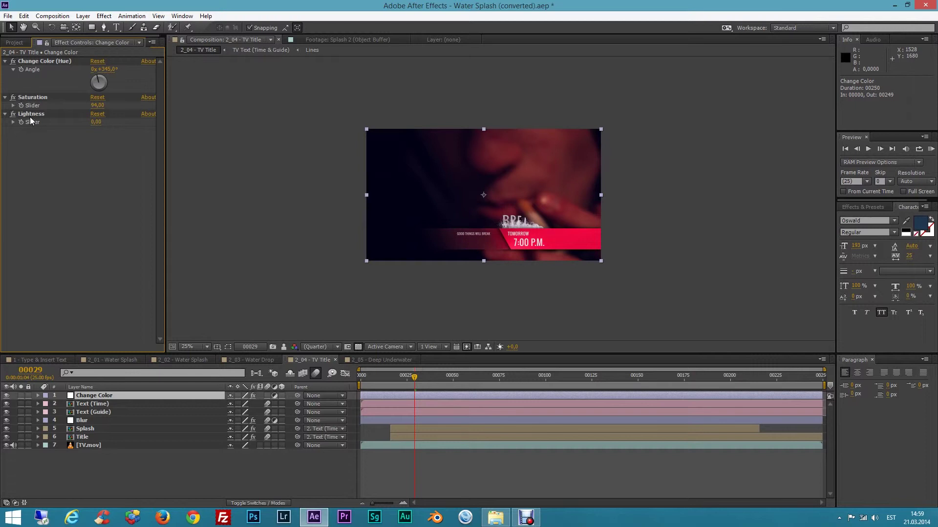
drag(97, 105, 86, 105)
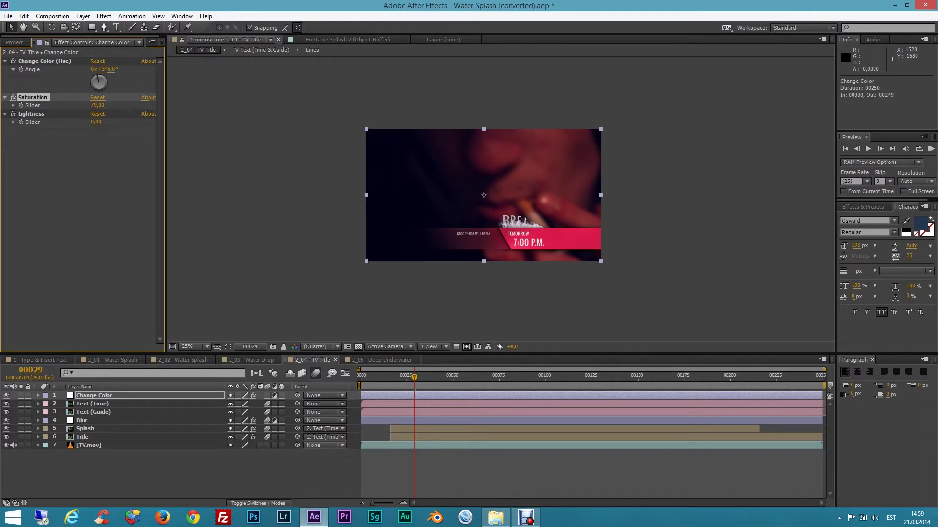
drag(96, 122, 82, 122)
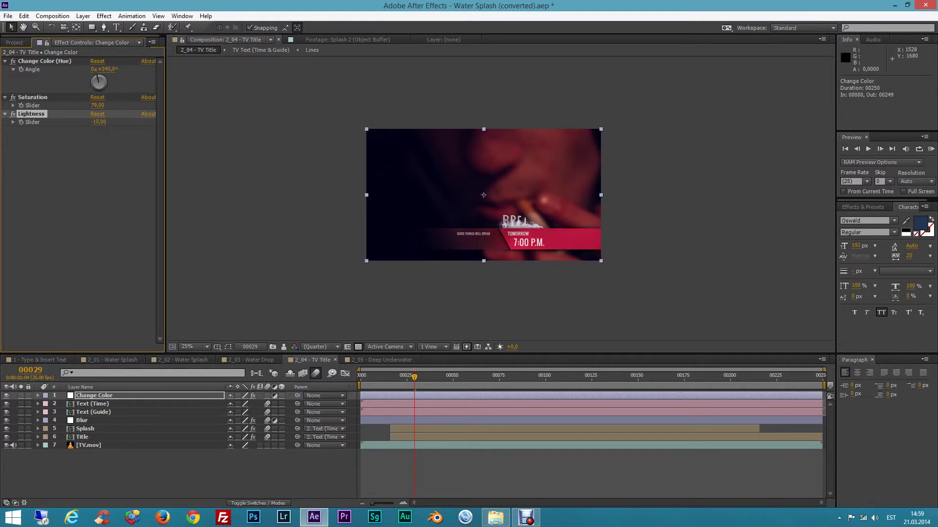
- Play a RAM preview of the TV Title composition from frame 0 and stop it once the title has appeared
drag(415, 377, 352, 384)
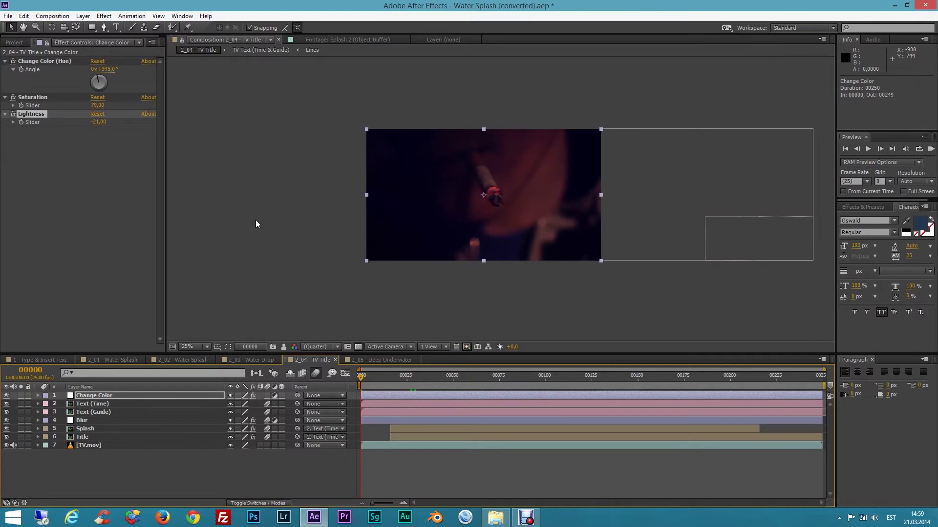
key(KP_0)
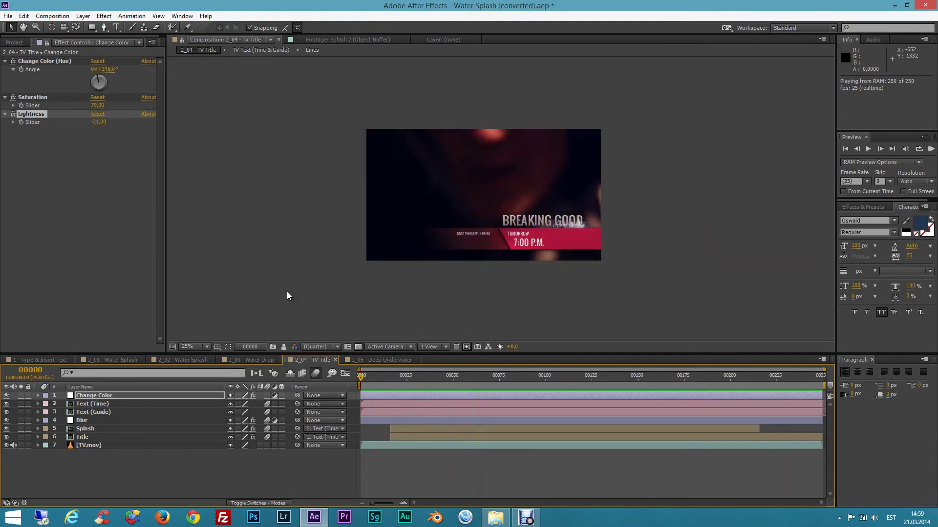
key(space)
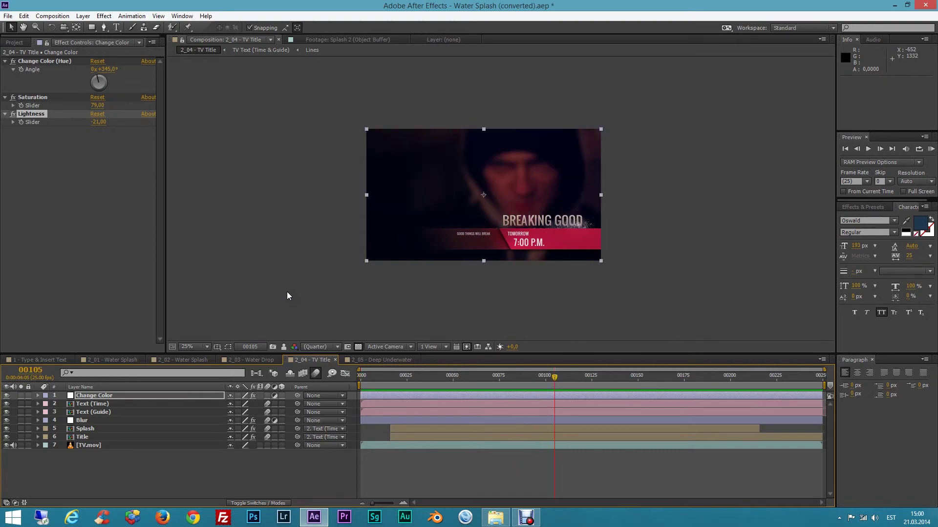
- Add the 2_04 - TV Title composition to the render queue
click(53, 16)
click(80, 100)
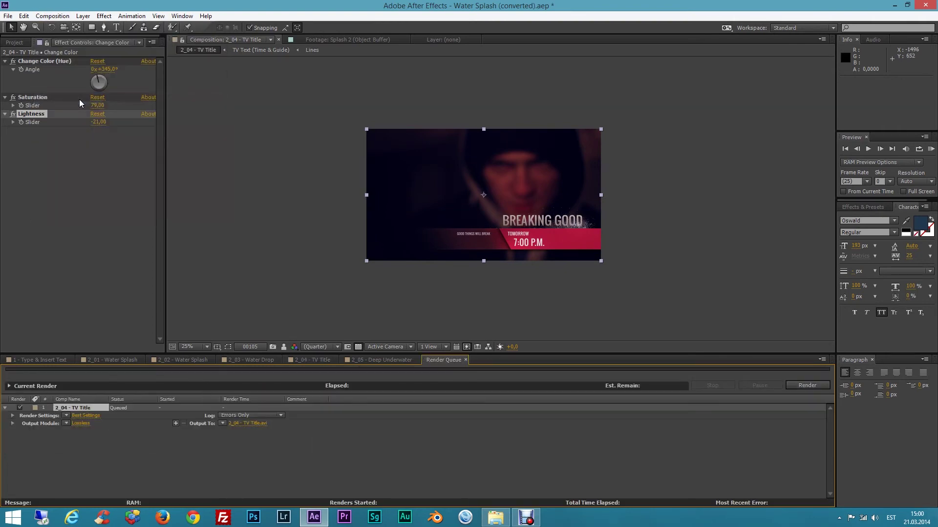